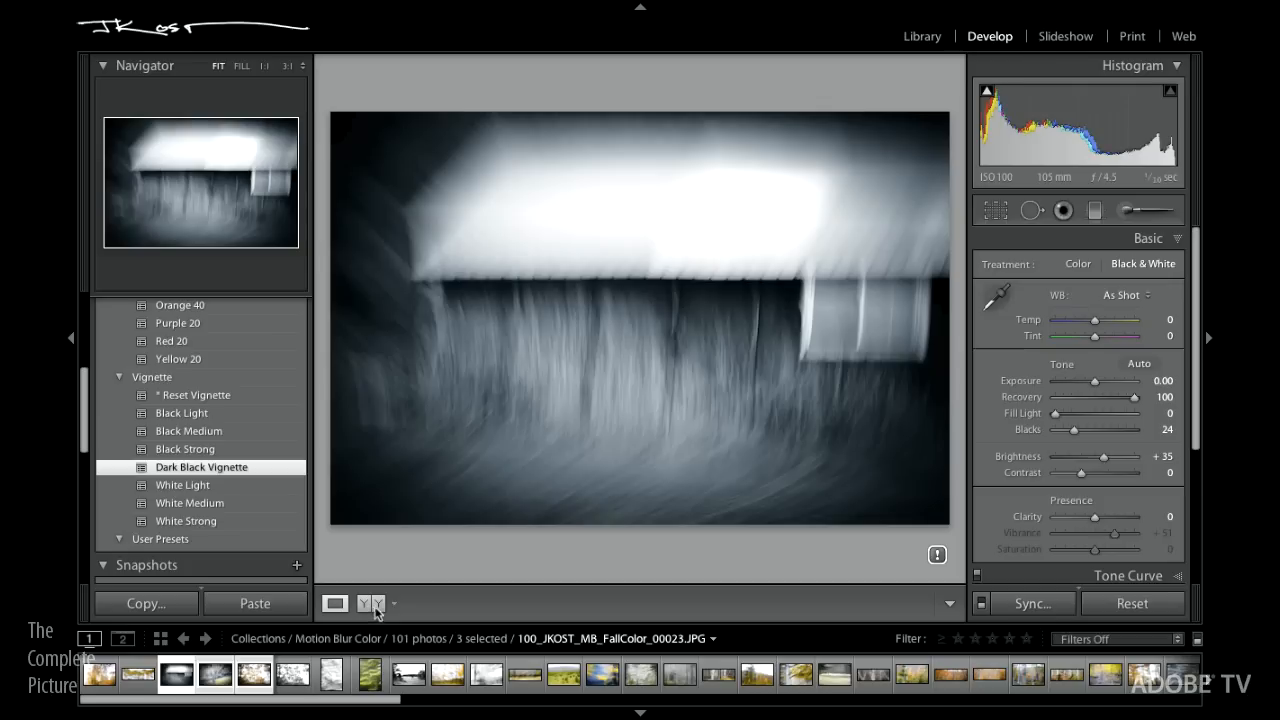
- Compare the photo before and after editing in the Left/Right, Left/Right Split, Top/Bottom and Top/Bottom Split layouts, returning to Left/Right
click(374, 606)
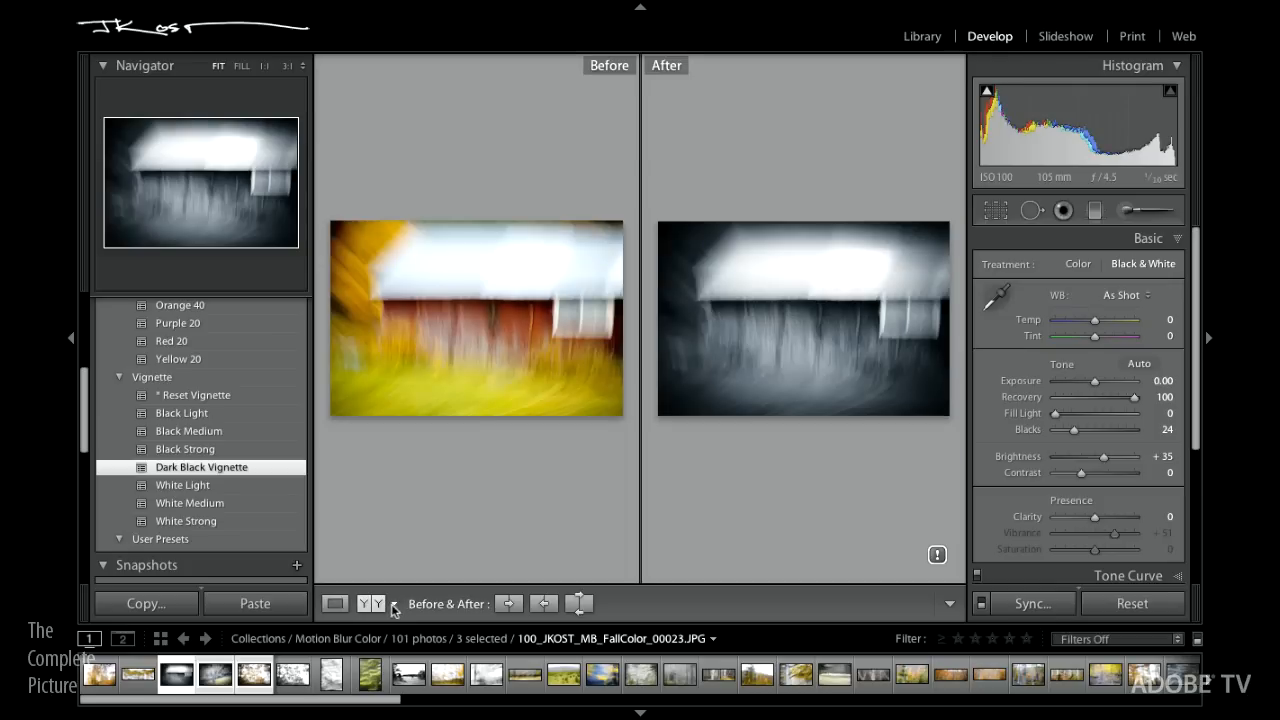
click(396, 606)
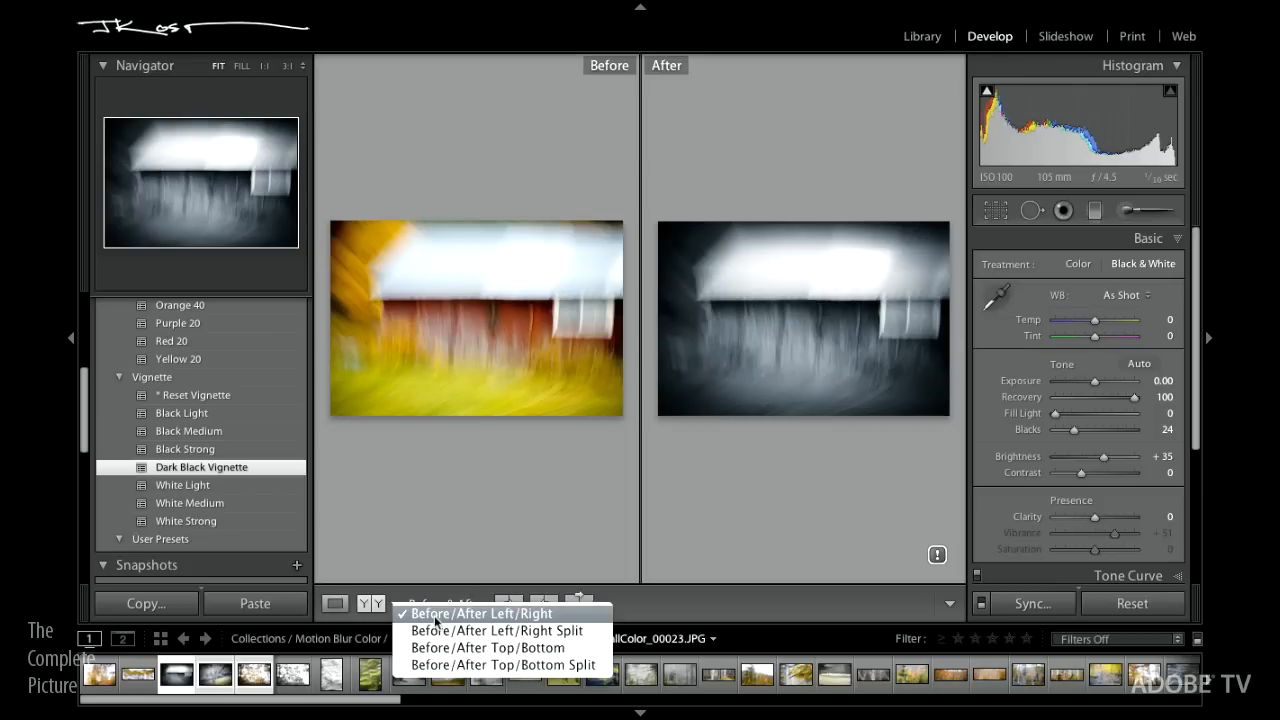
click(437, 631)
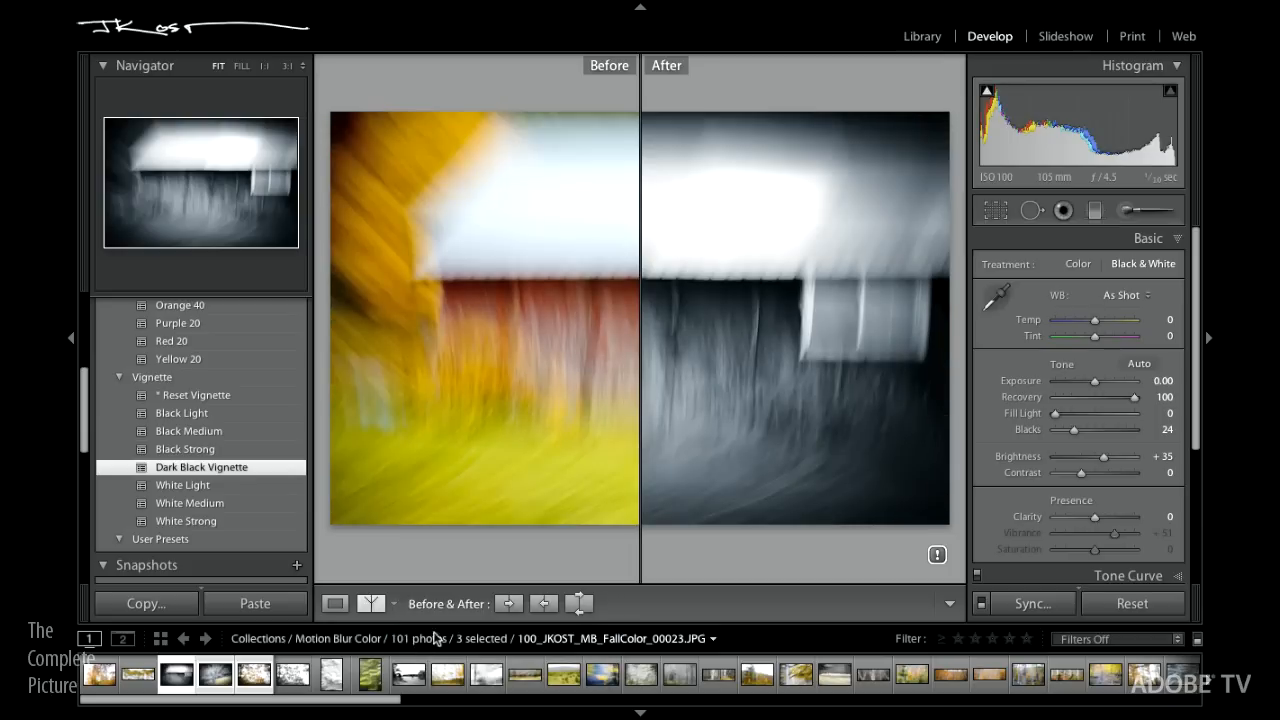
click(395, 604)
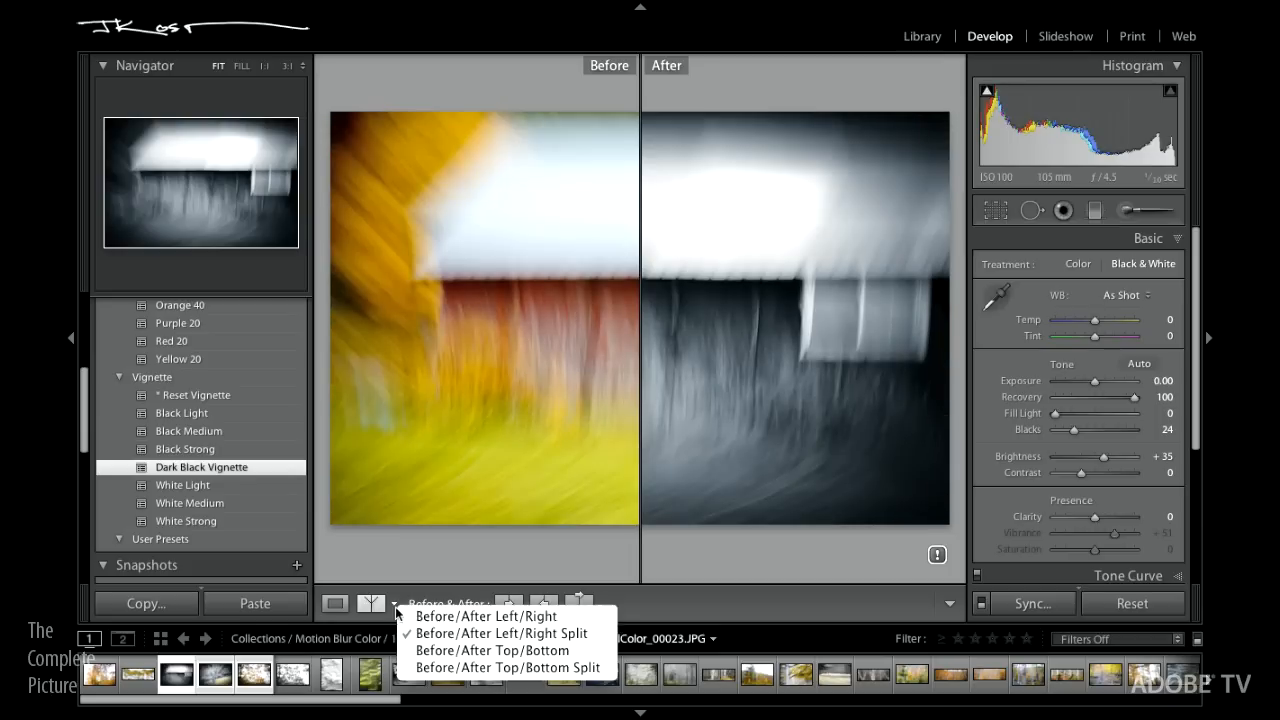
click(447, 652)
click(395, 604)
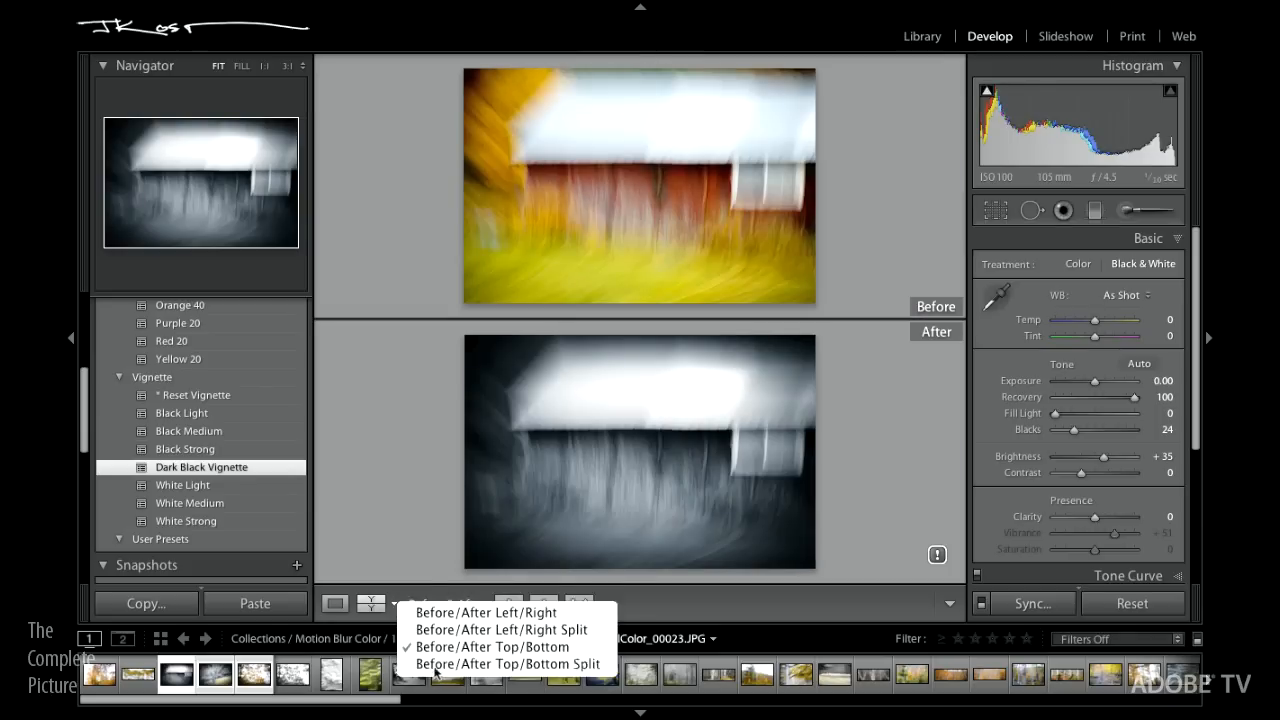
click(437, 670)
click(395, 604)
click(410, 612)
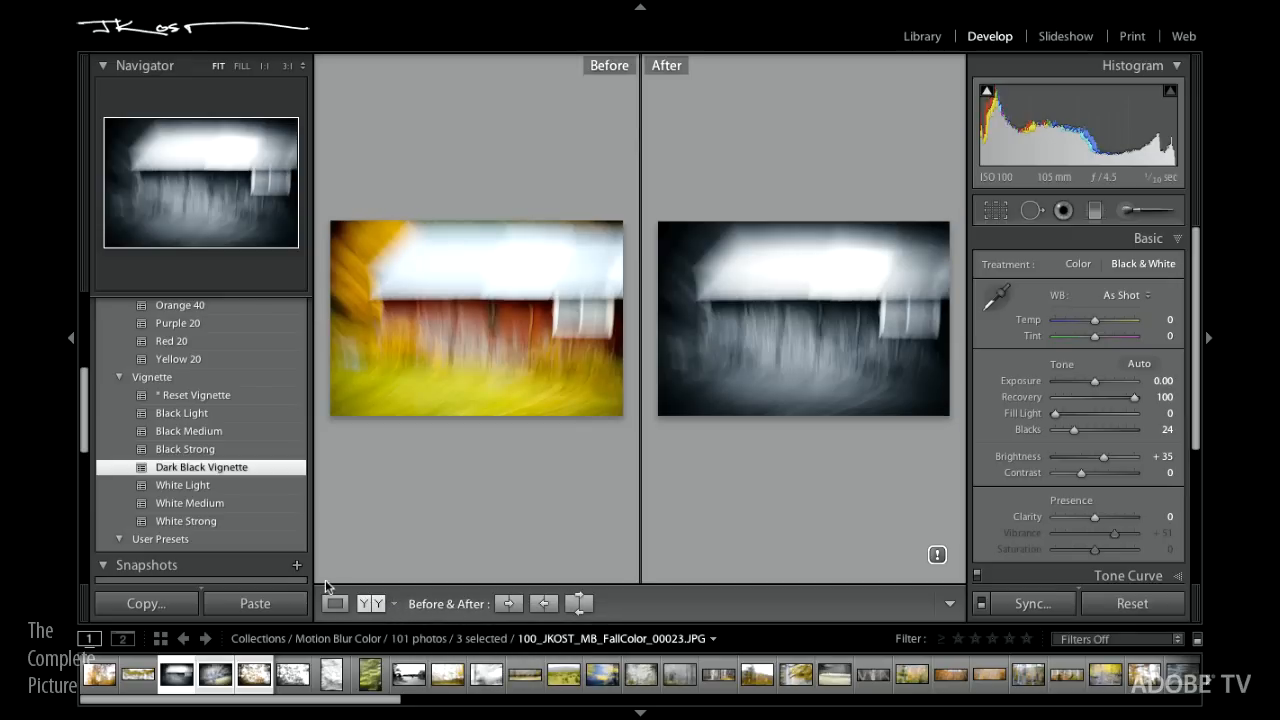
- Copy the "Preset: Green 20" history state to the Before view, and swap the Before and After settings
drag(85, 410, 86, 491)
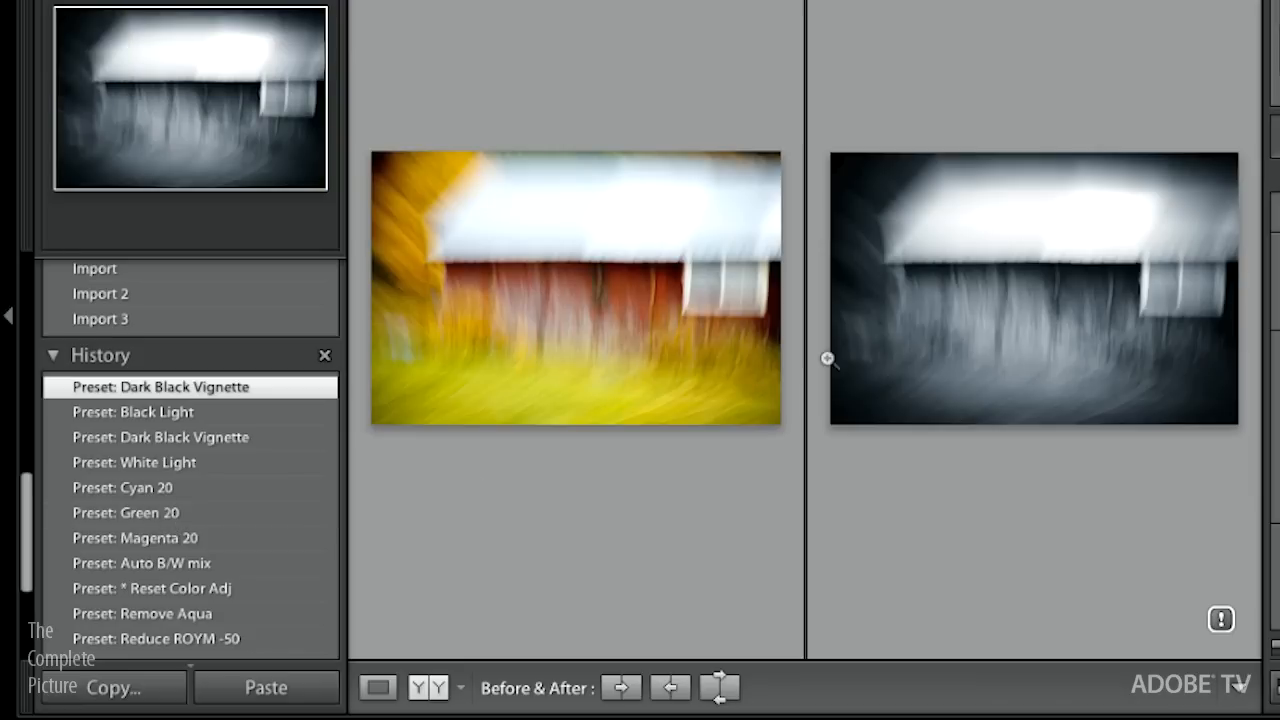
drag(152, 524, 606, 284)
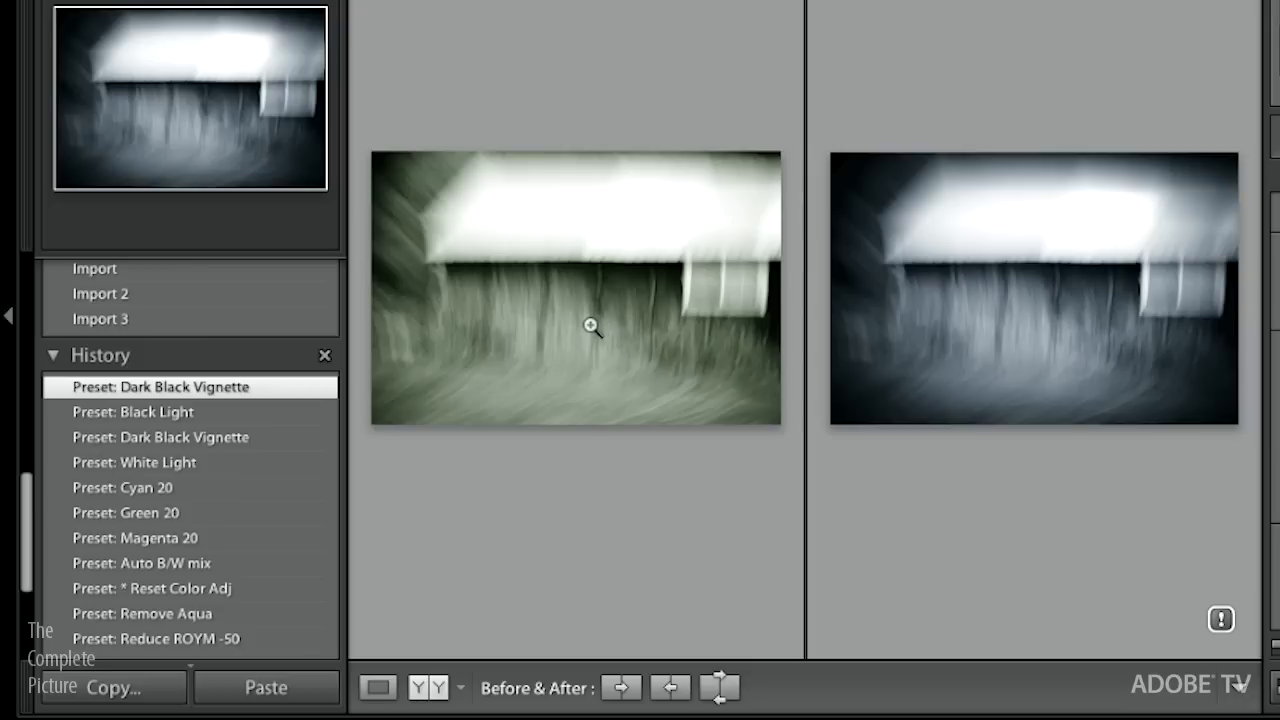
drag(24, 496, 26, 462)
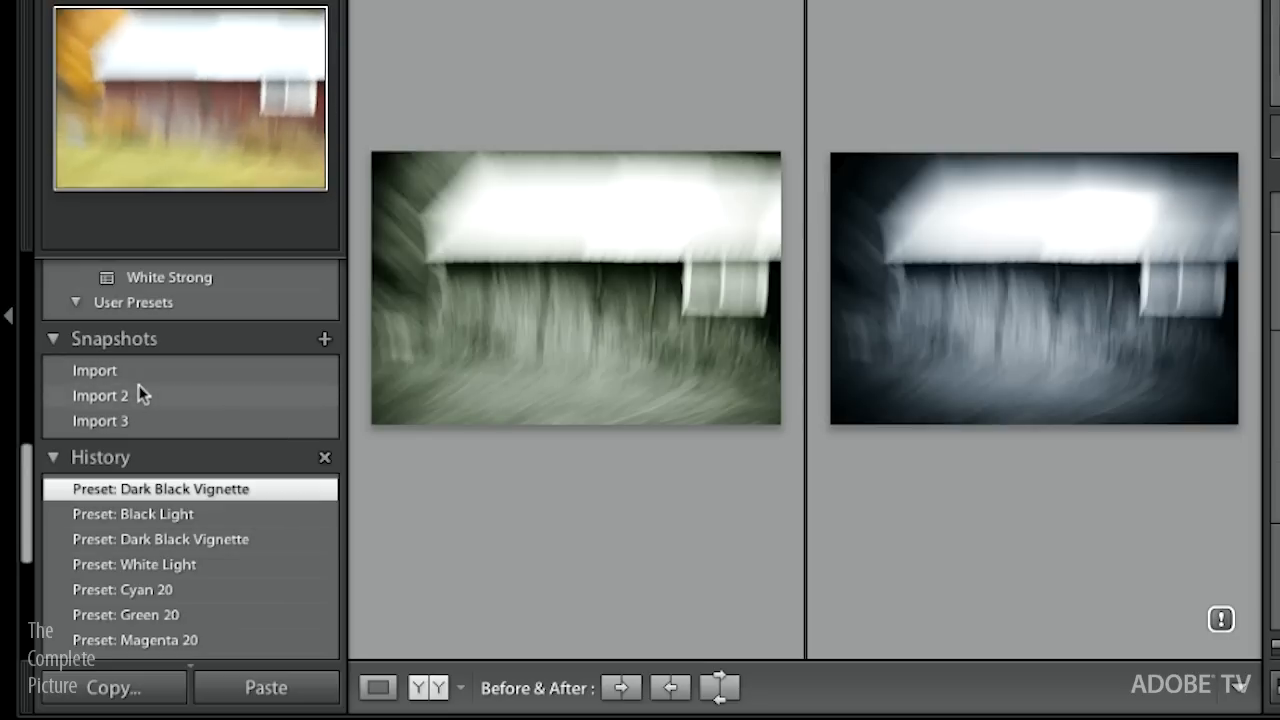
click(725, 690)
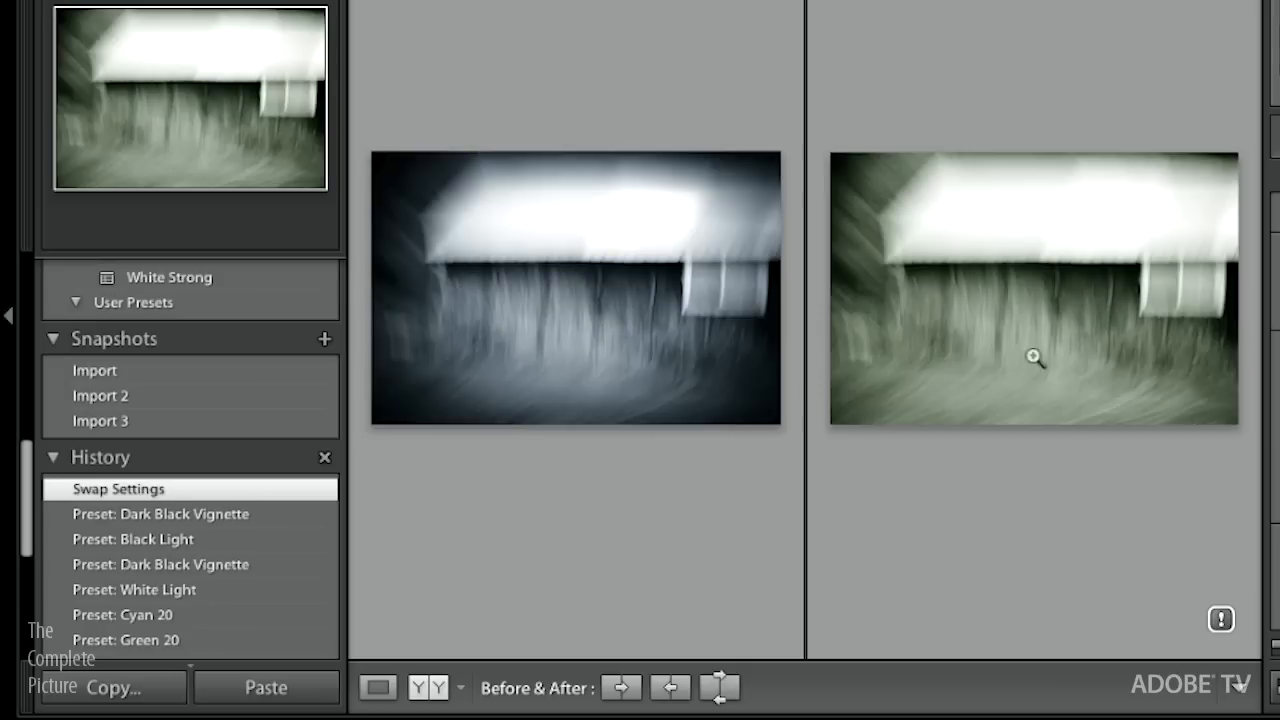
- Create a snapshot of the current settings named "gree tone"
click(326, 341)
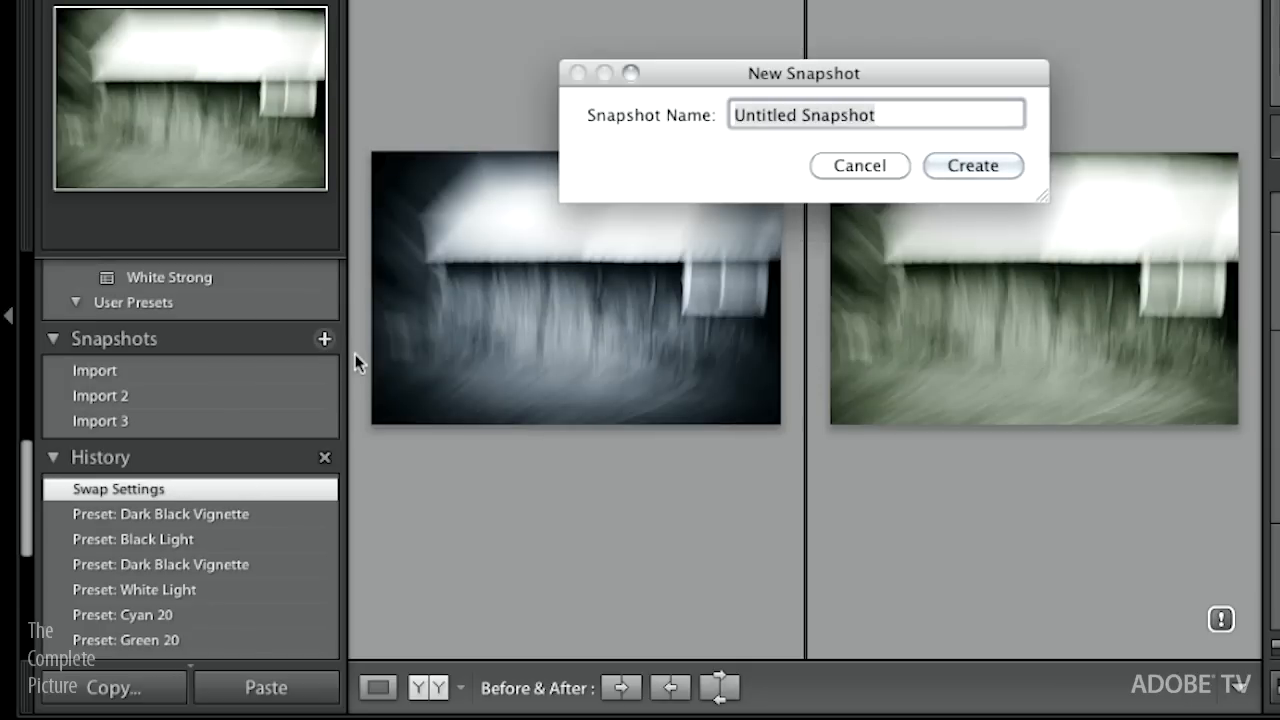
text(gree tone)
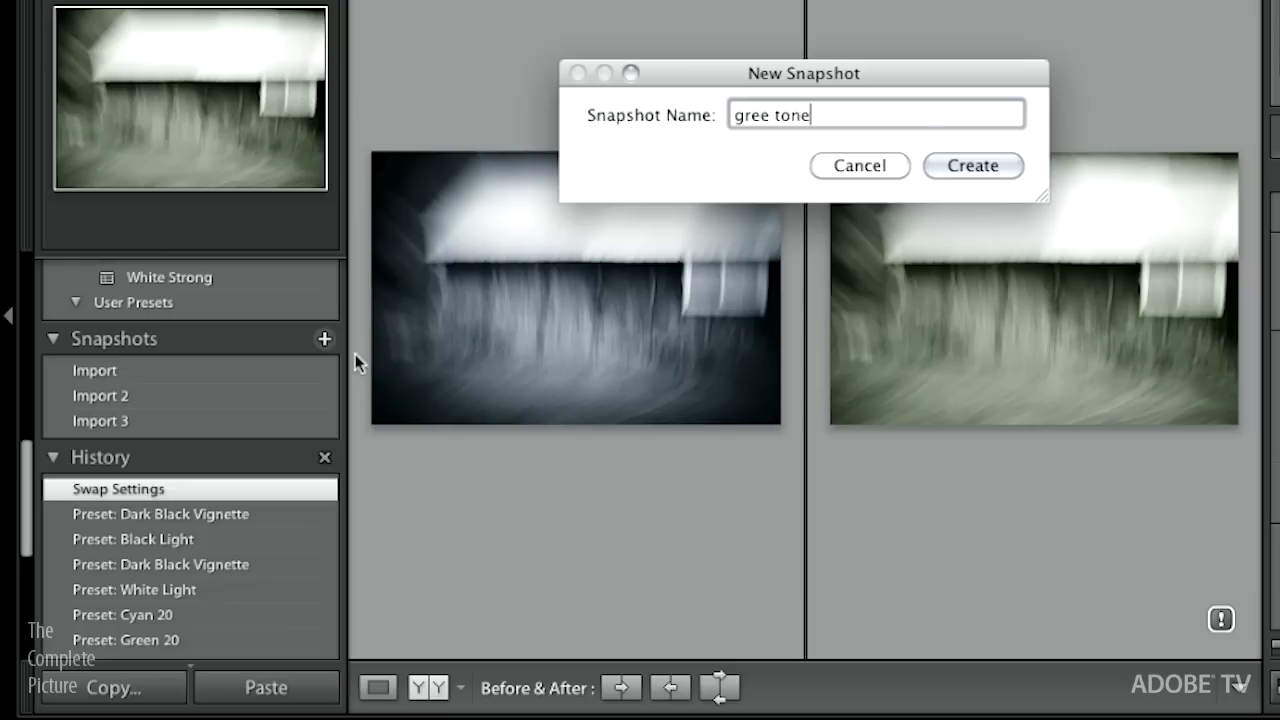
key(Return)
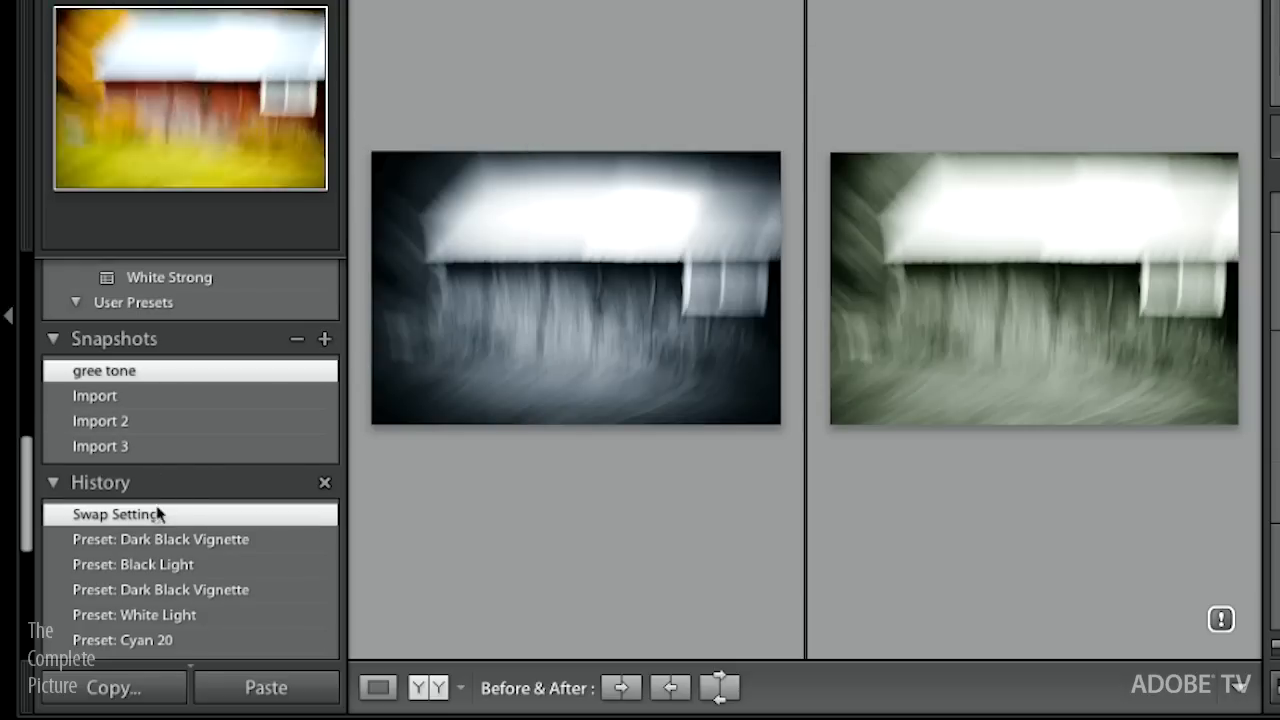
- Apply the Import 2, Import 3 and Import snapshots to the photo in turn
click(144, 425)
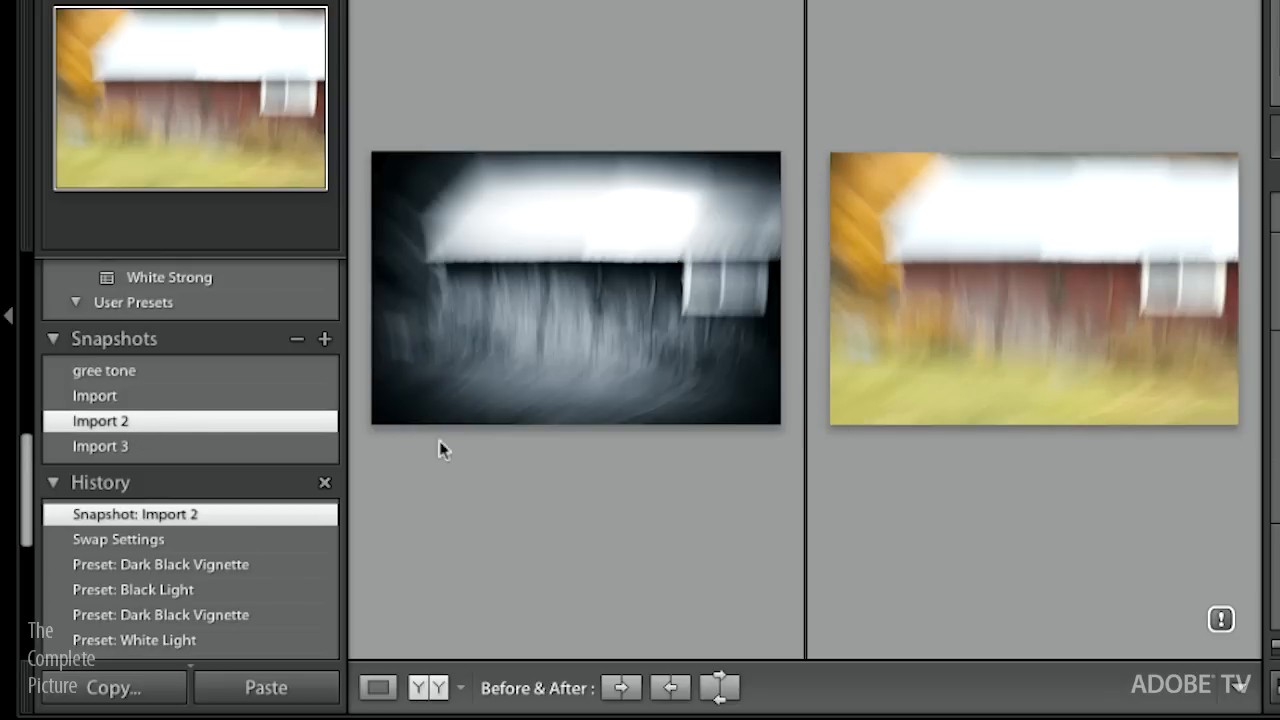
click(204, 447)
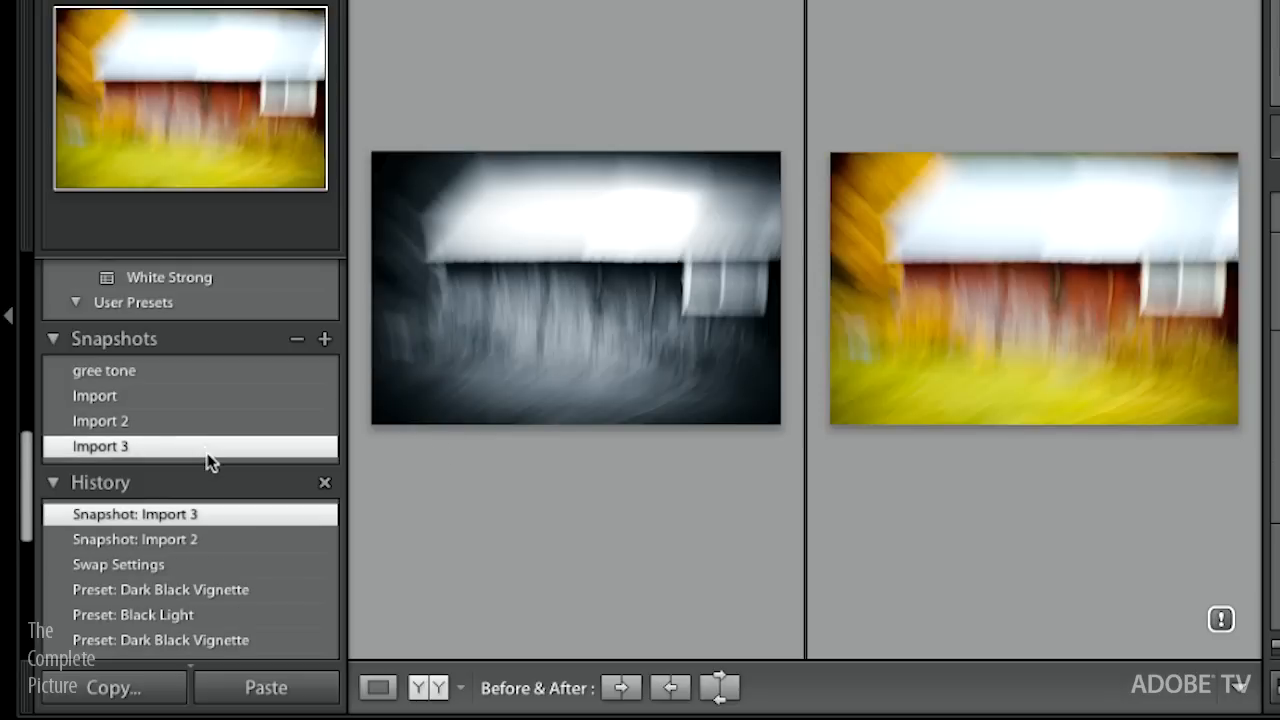
click(163, 398)
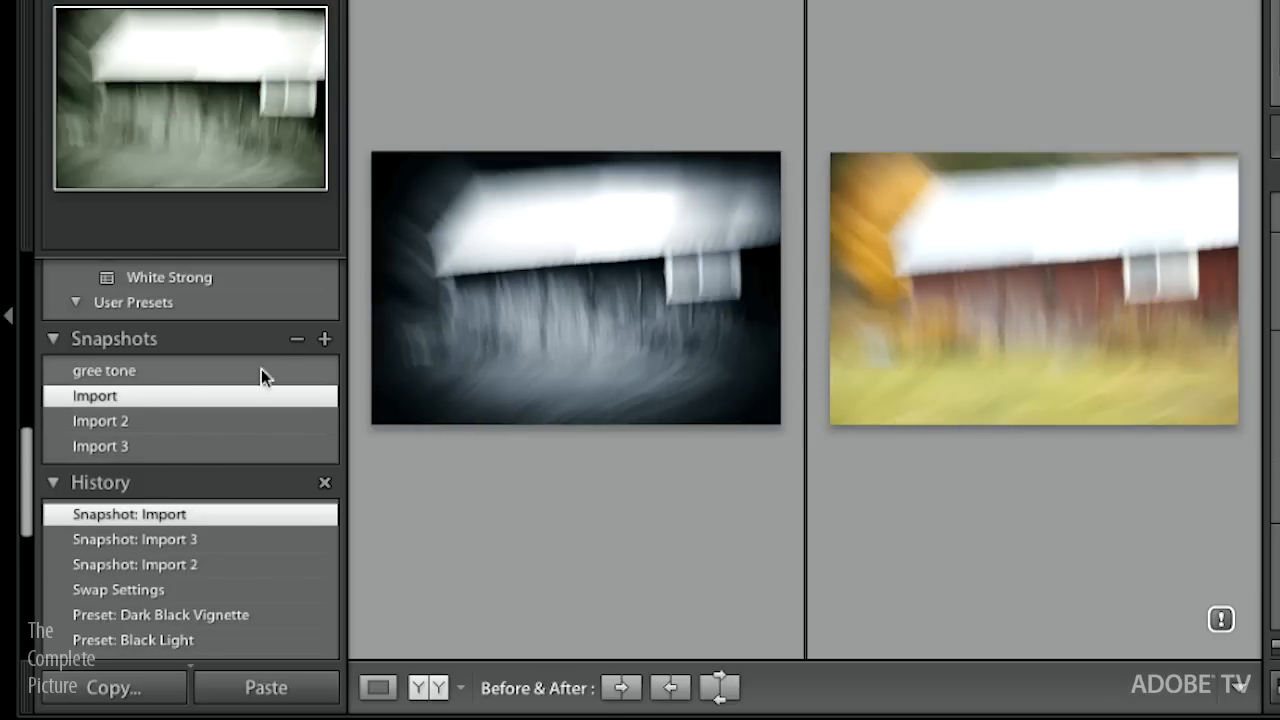
- Copy the Import snapshot's settings to the Before view, and replace them with those of the "gree tone" snapshot
right_click(209, 398)
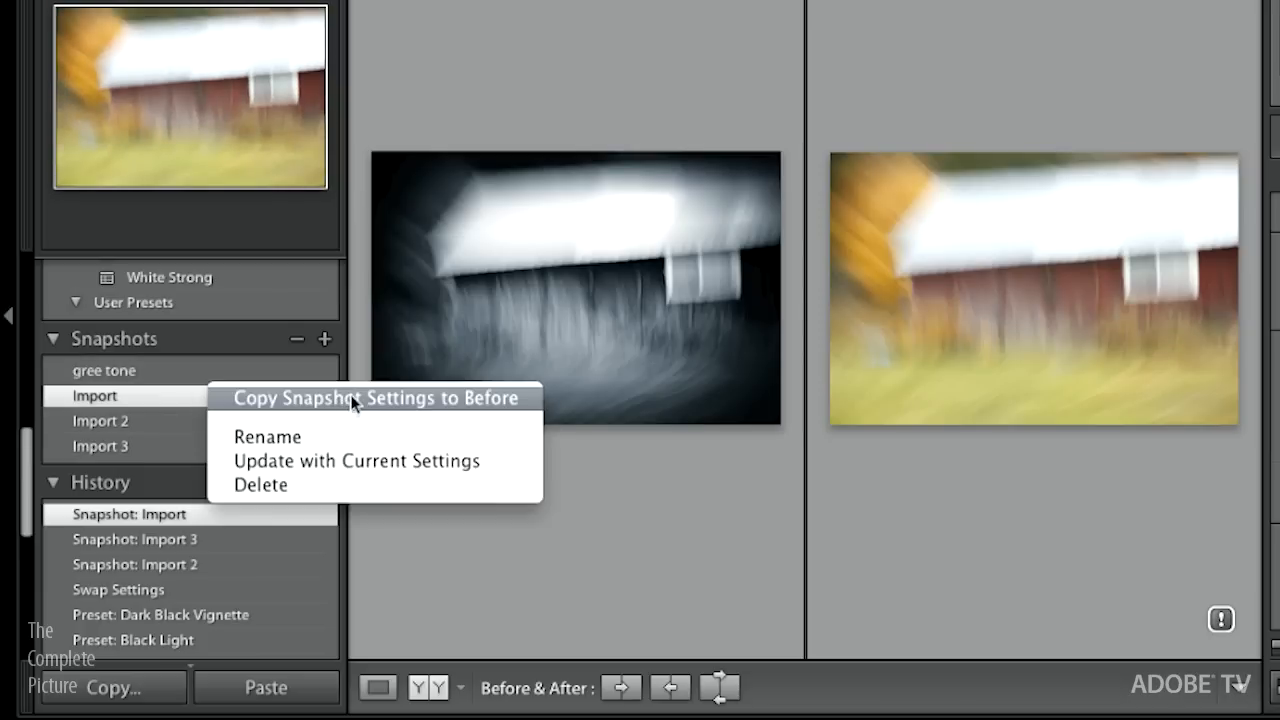
click(383, 399)
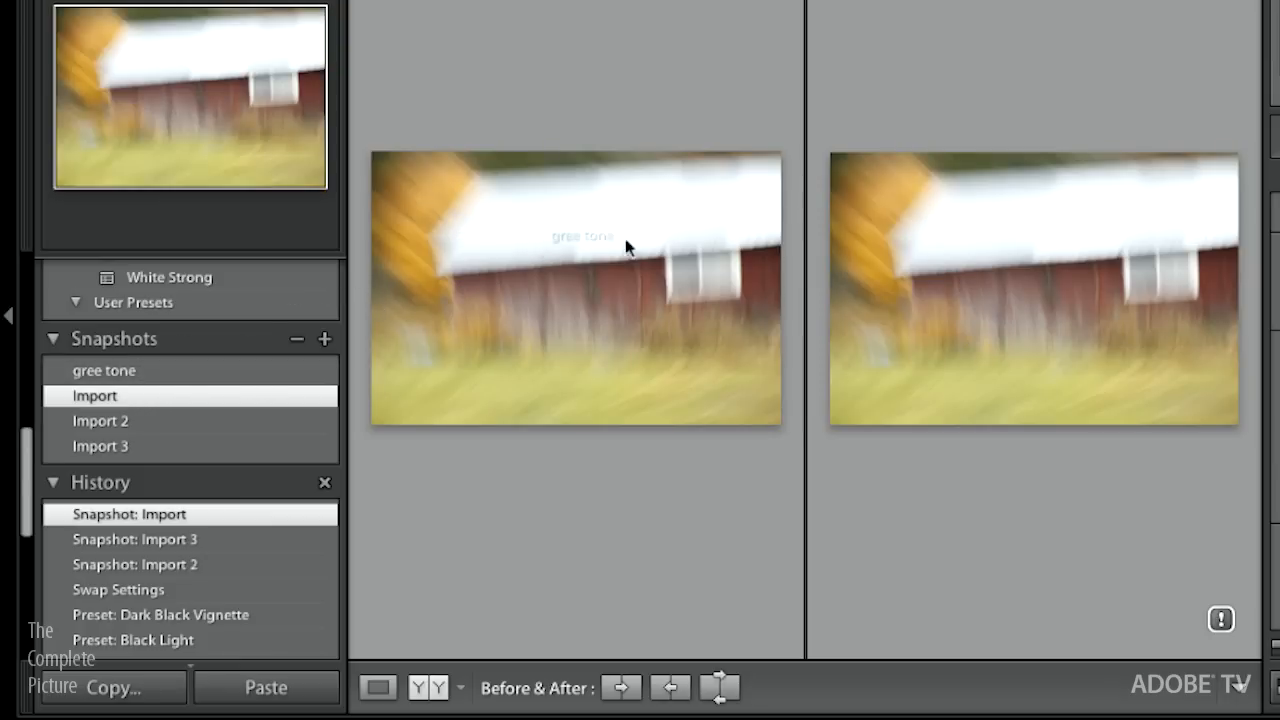
right_click(218, 375)
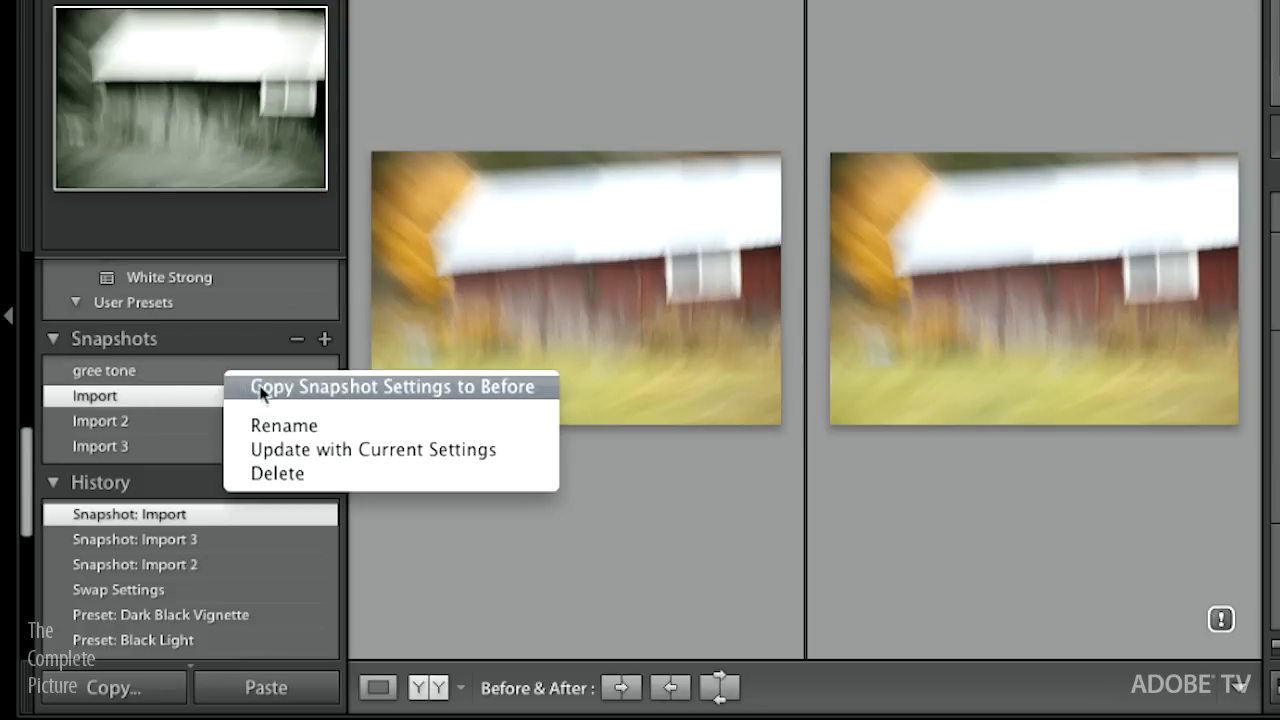
click(262, 385)
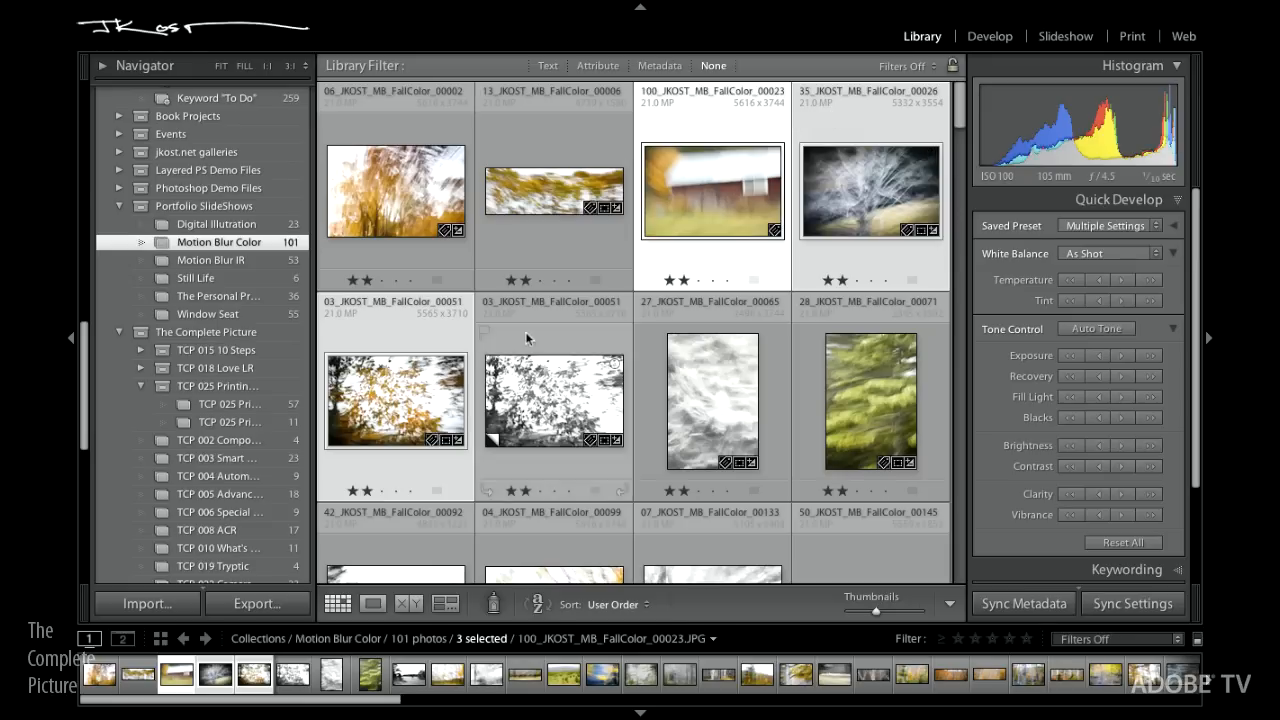
- In the external editing preferences, set the file format for editing in Adobe Photoshop CS5 to PSD
click(162, 9)
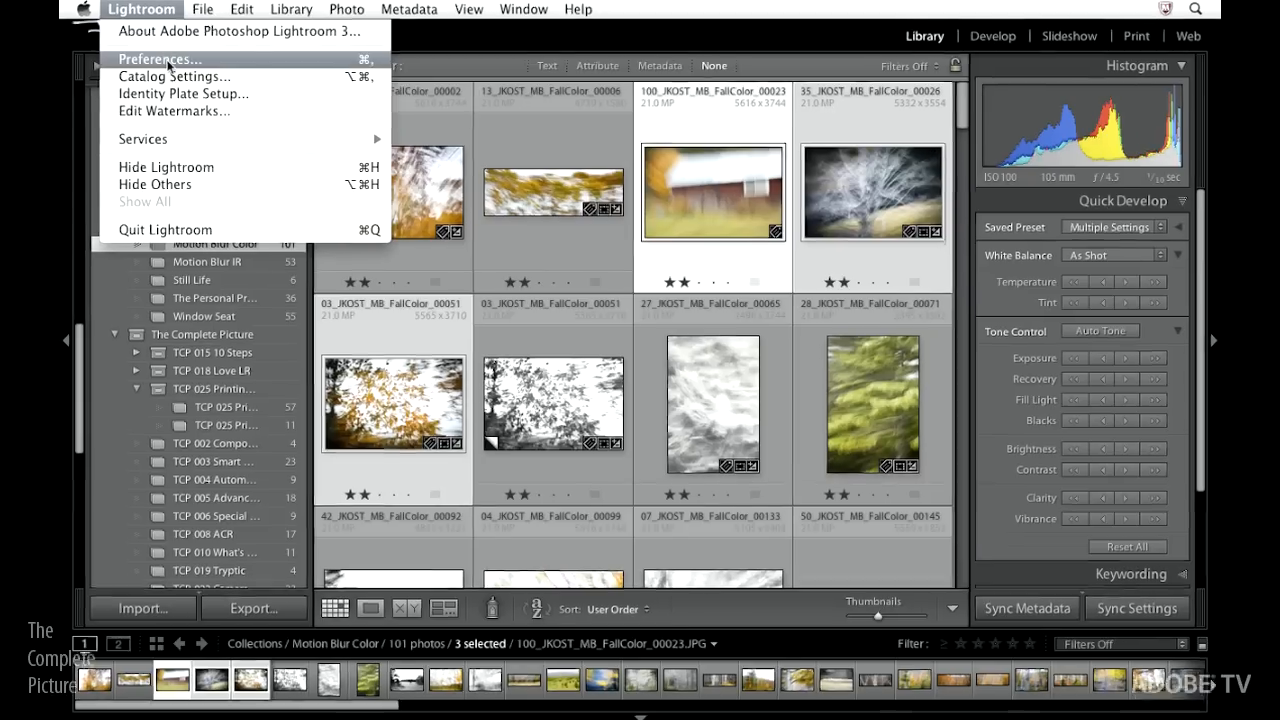
click(165, 60)
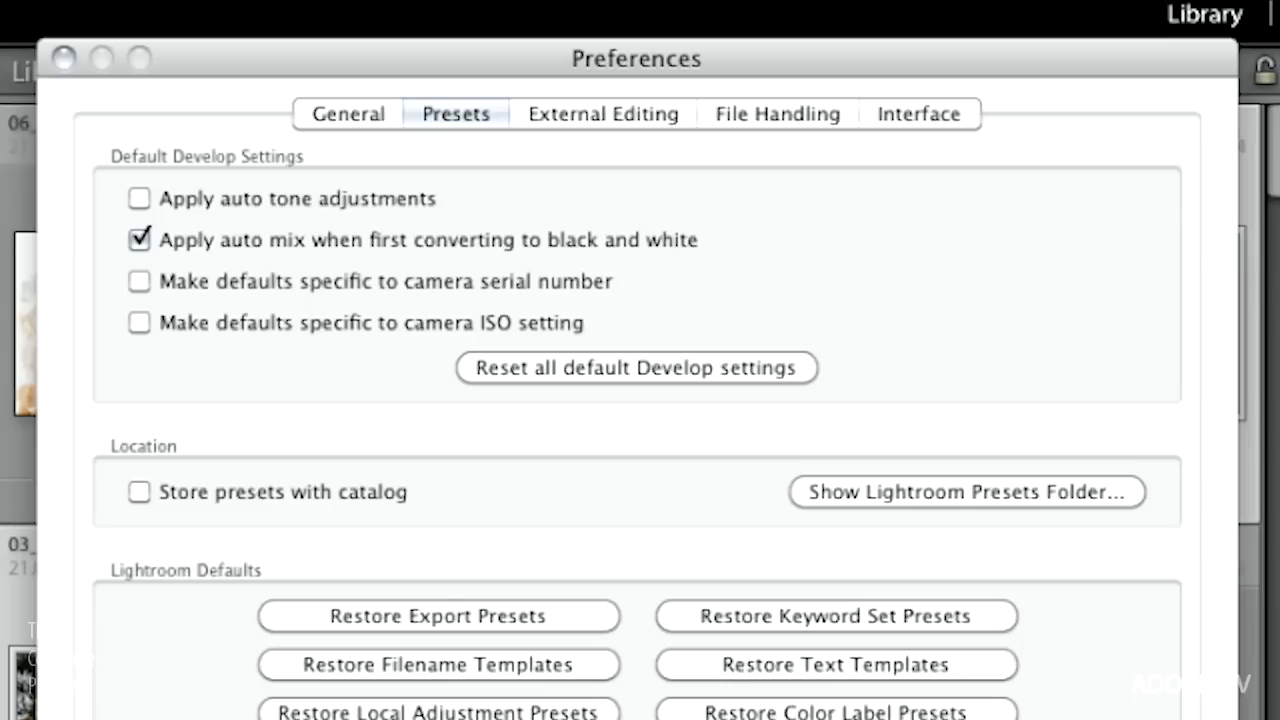
click(590, 118)
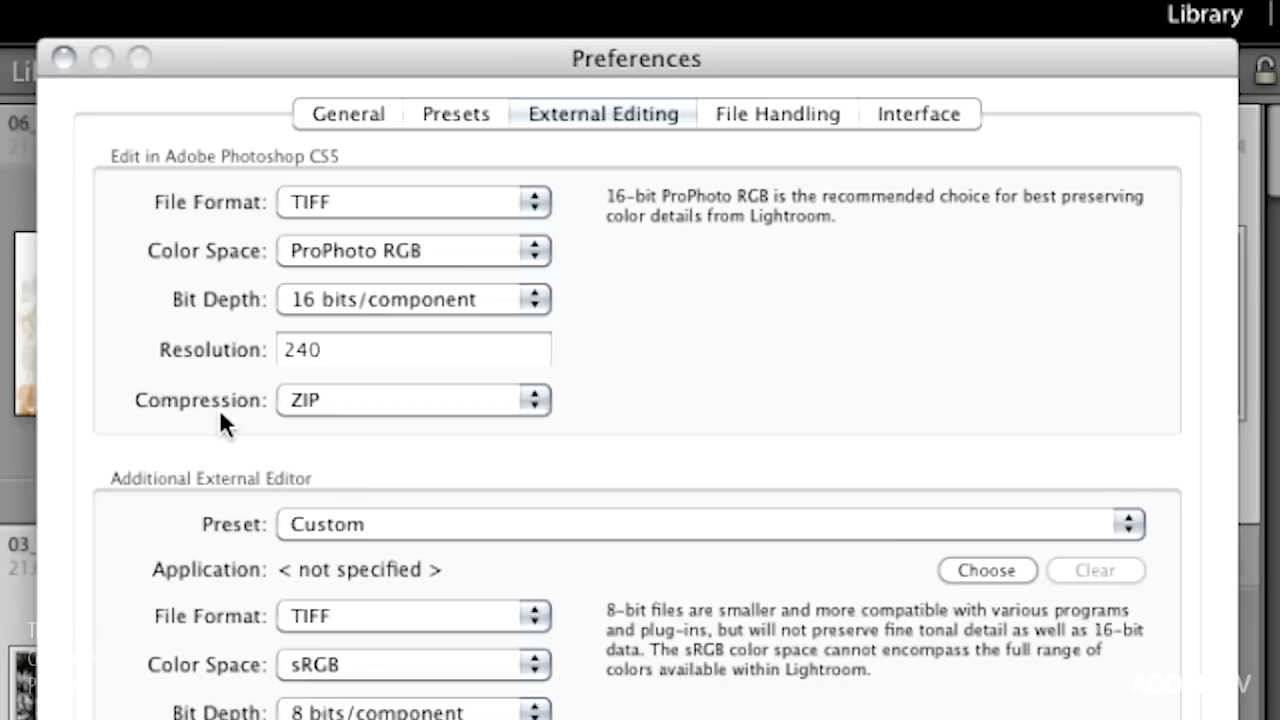
click(429, 204)
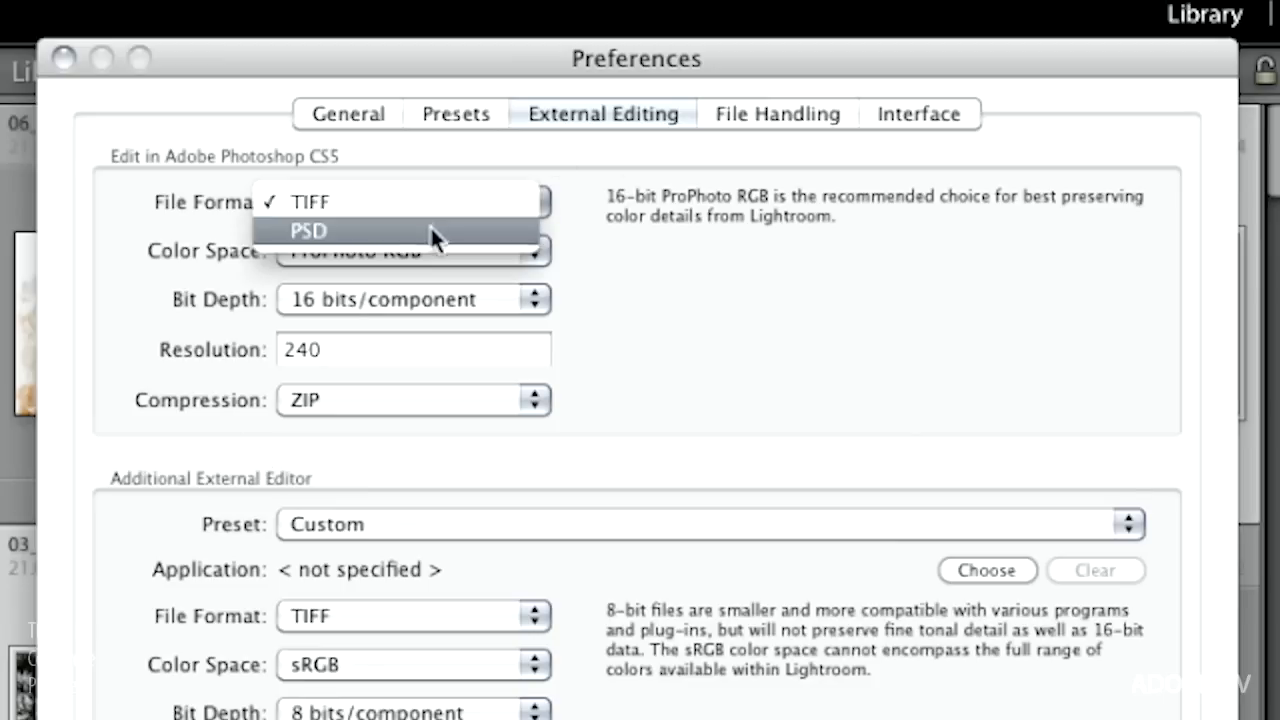
click(427, 231)
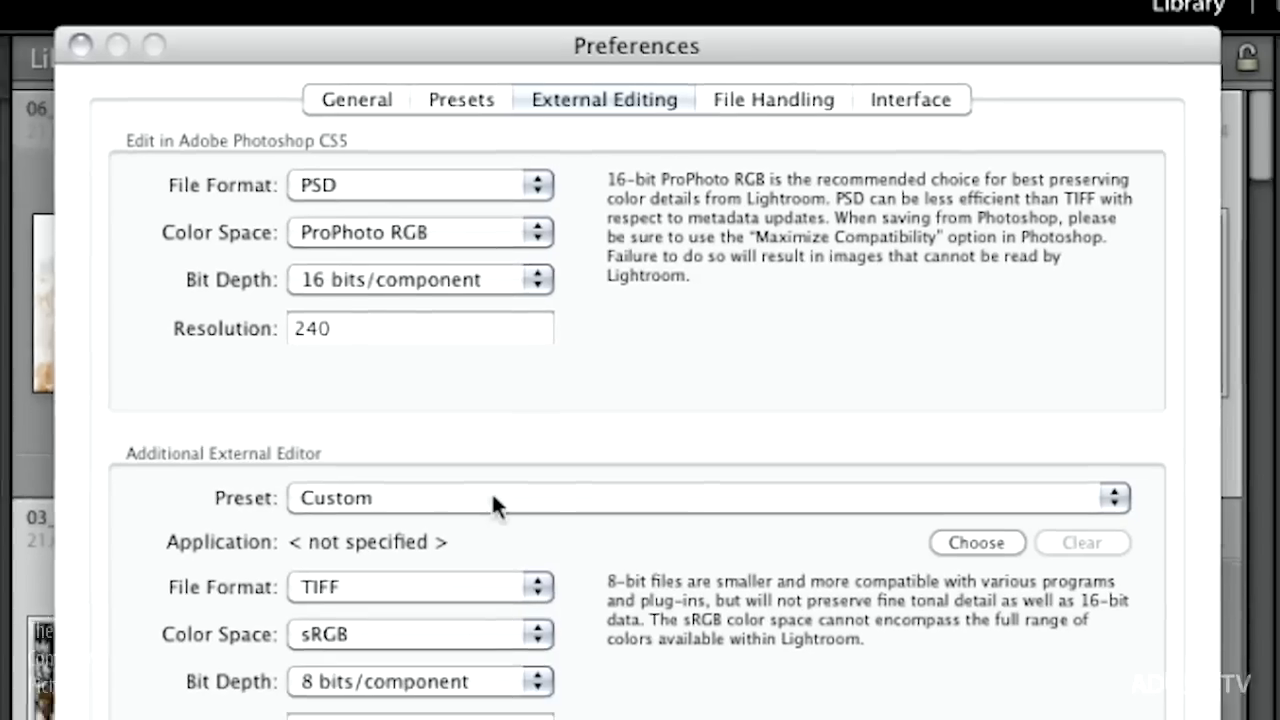
- Choose Adobe Photoshop CS5.app from the Applications folder as the additional external editor, using it anyway despite the duplicate
click(503, 526)
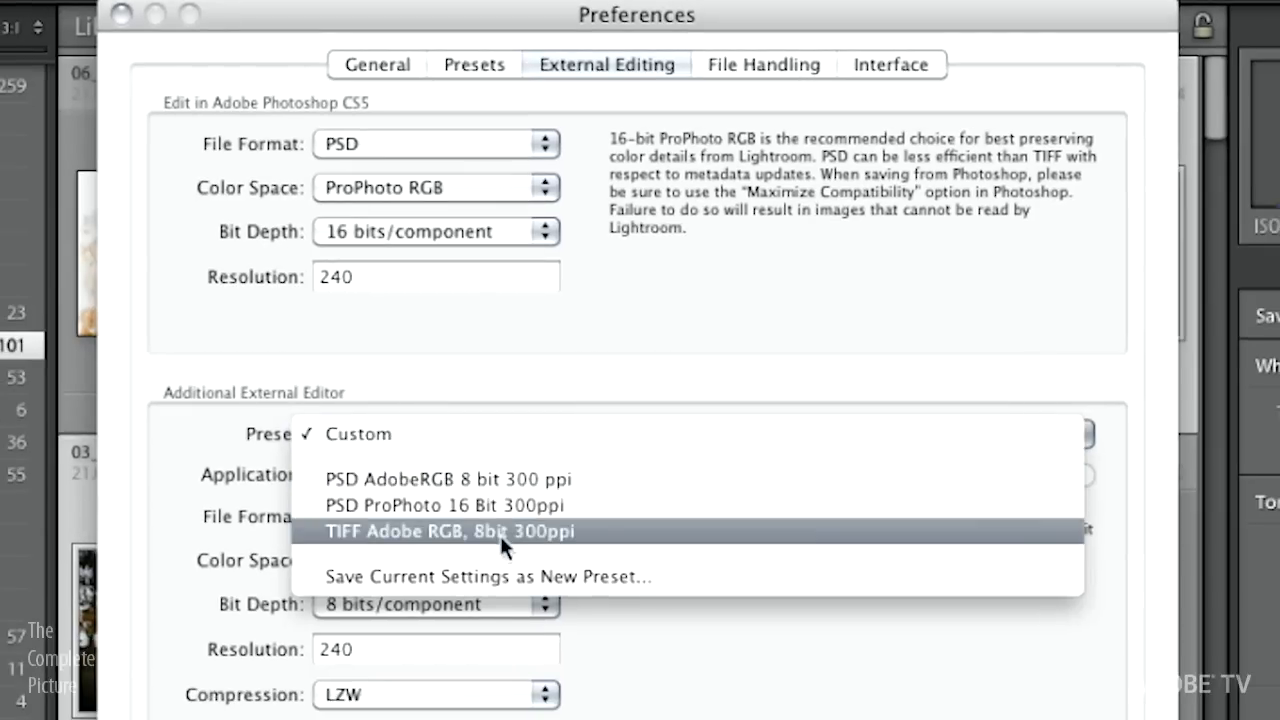
click(179, 393)
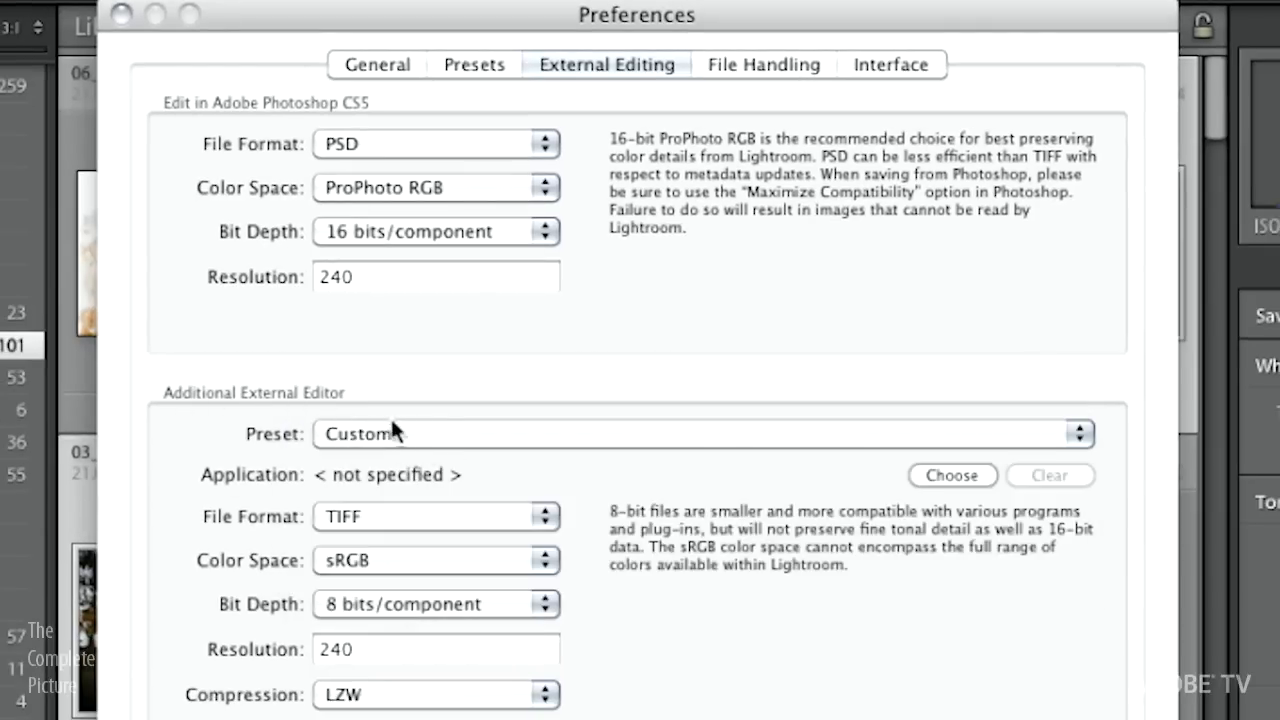
click(971, 480)
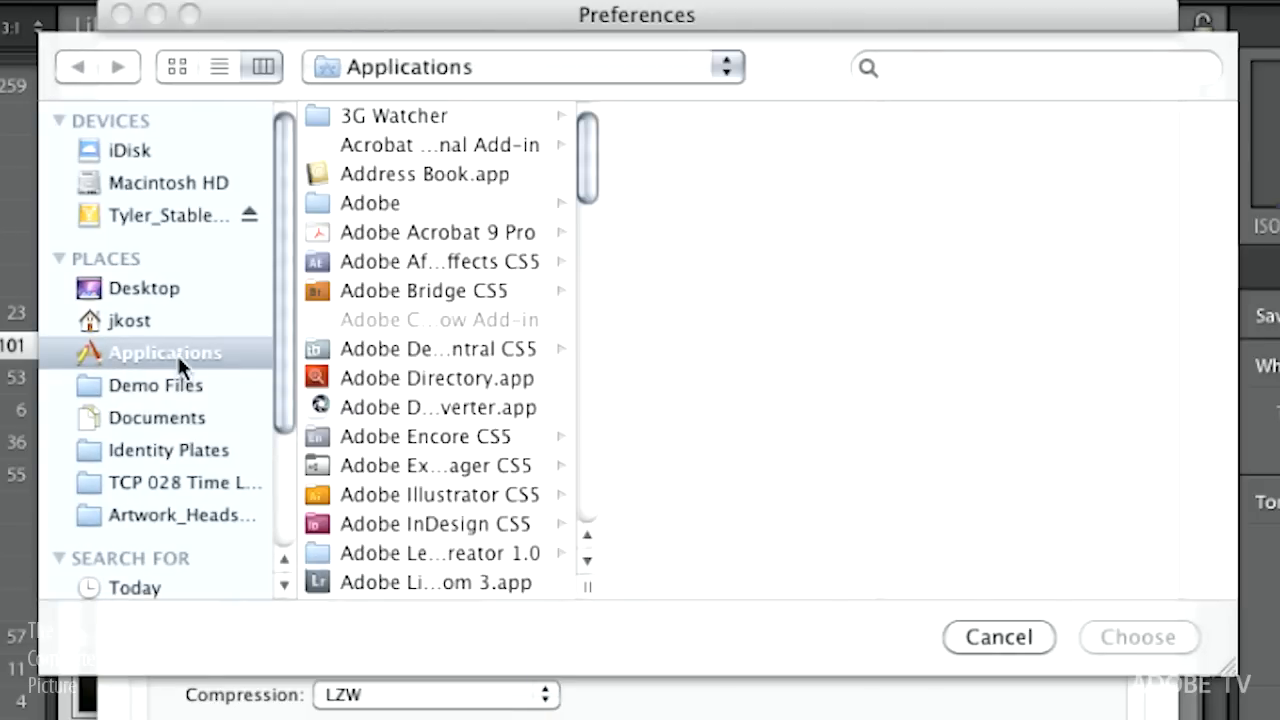
drag(581, 183, 573, 283)
click(484, 338)
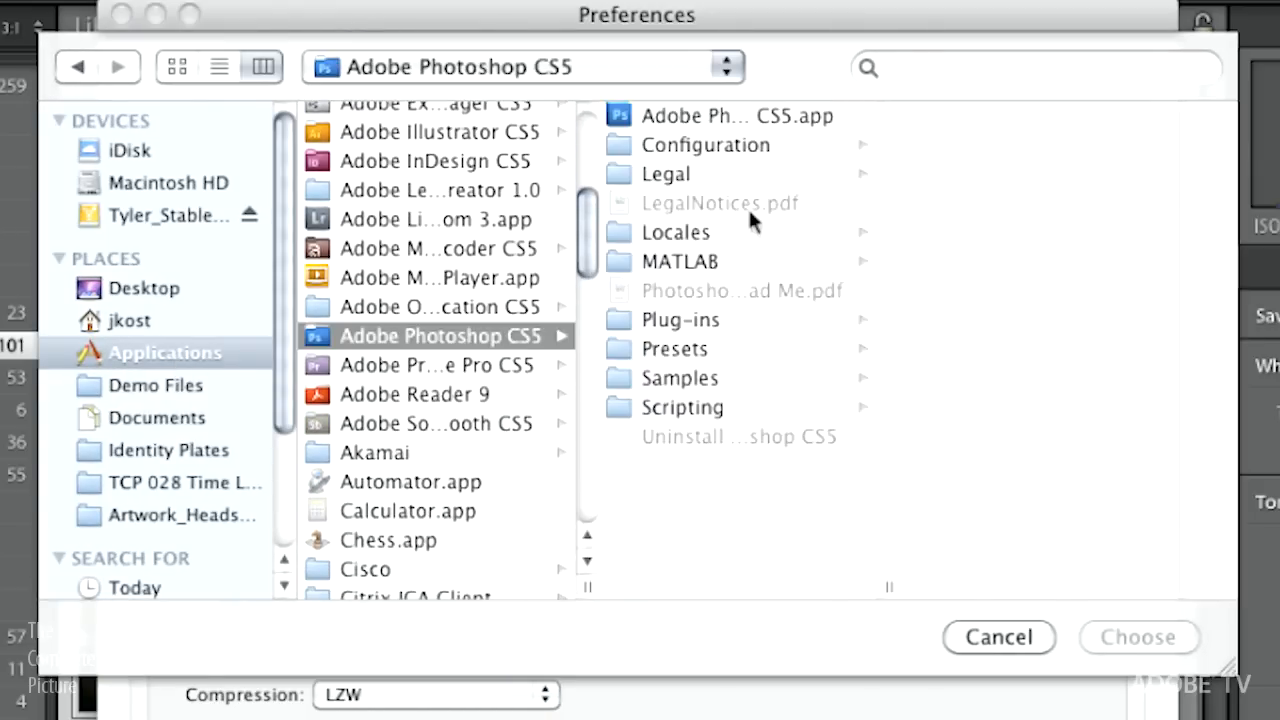
click(712, 119)
click(1127, 638)
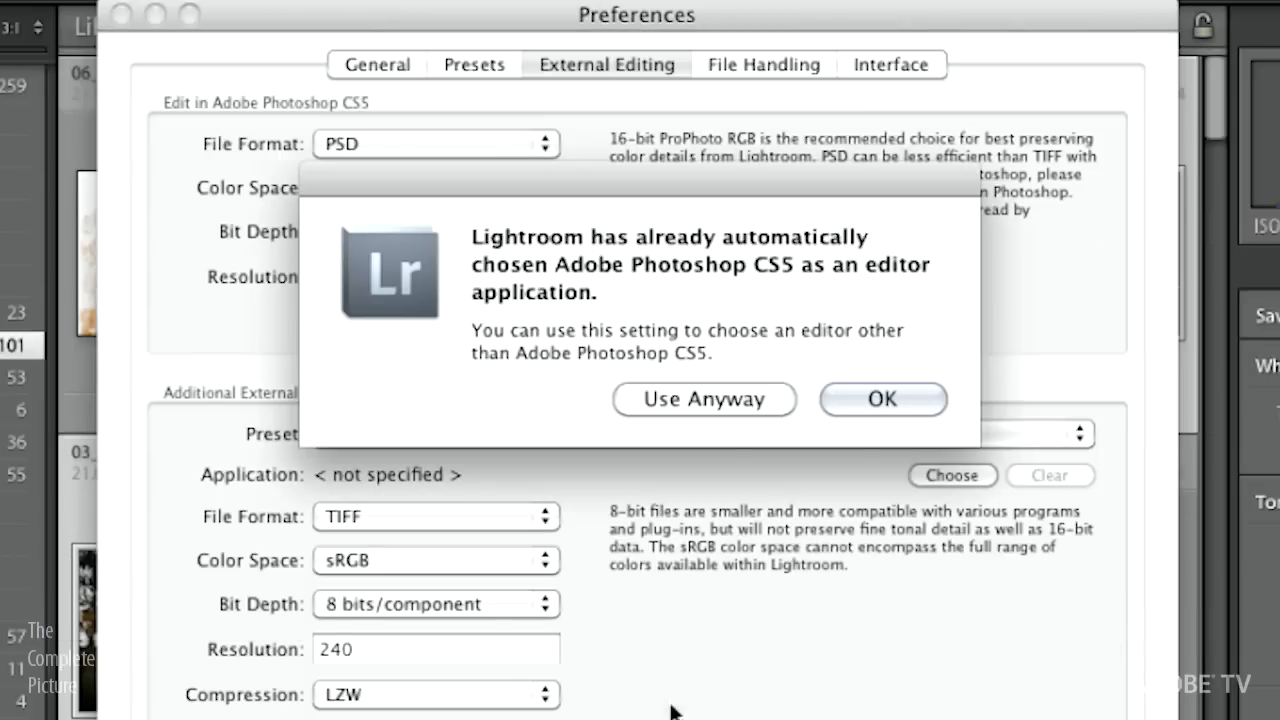
click(736, 404)
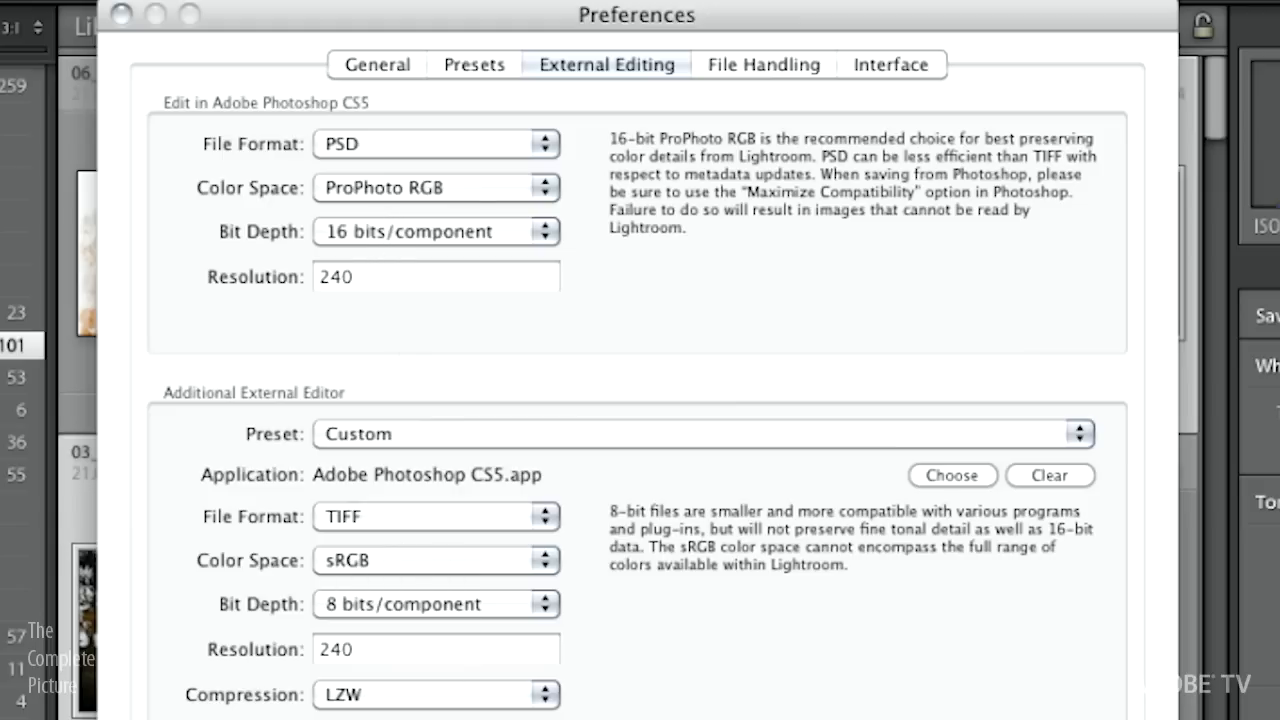
- Review the available presets for the additional external editor and close the preferences
click(440, 436)
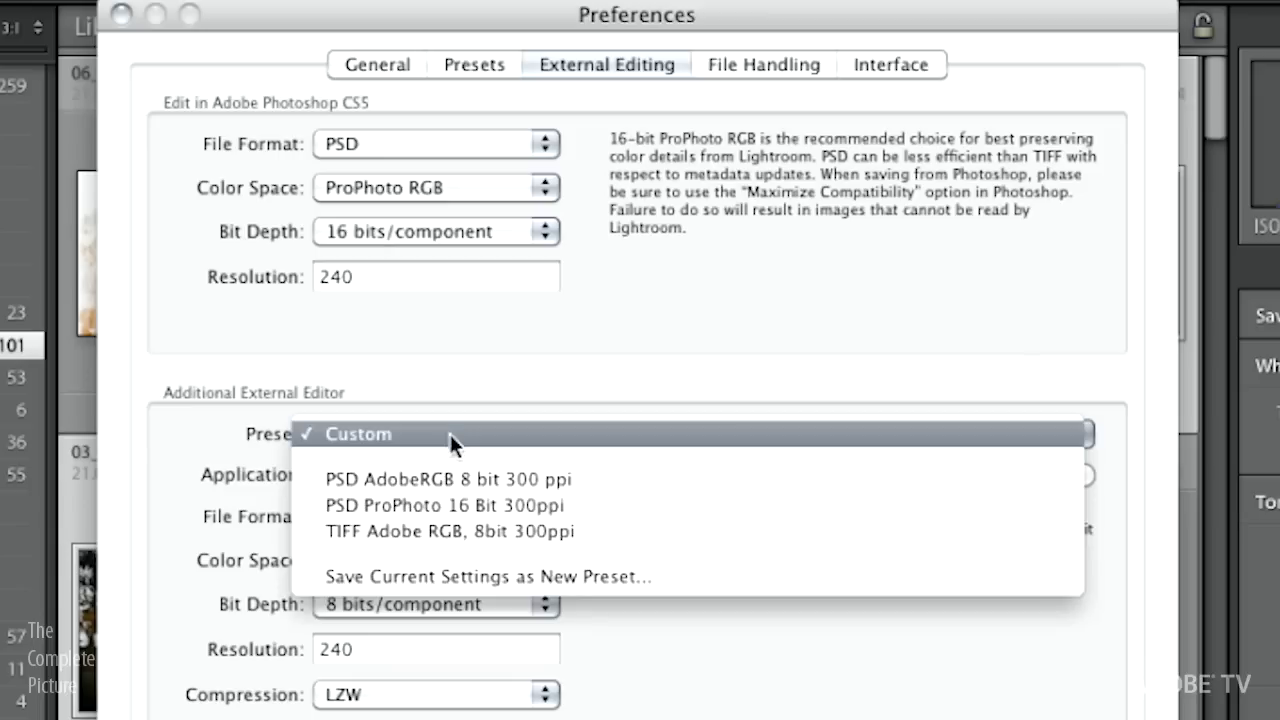
click(432, 526)
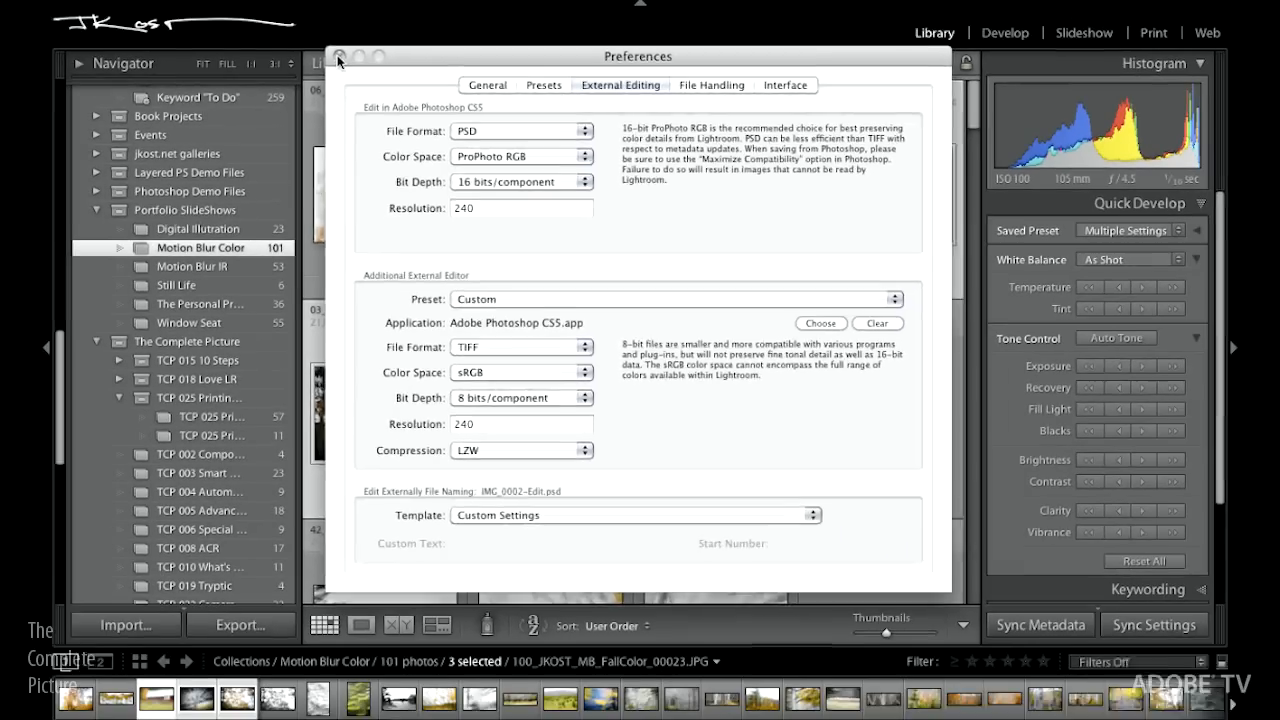
click(121, 14)
- Review the external editing options offered for the three selected photos, from both the Photo commands and a photo's own commands
mouse_move(413, 5)
click(358, 10)
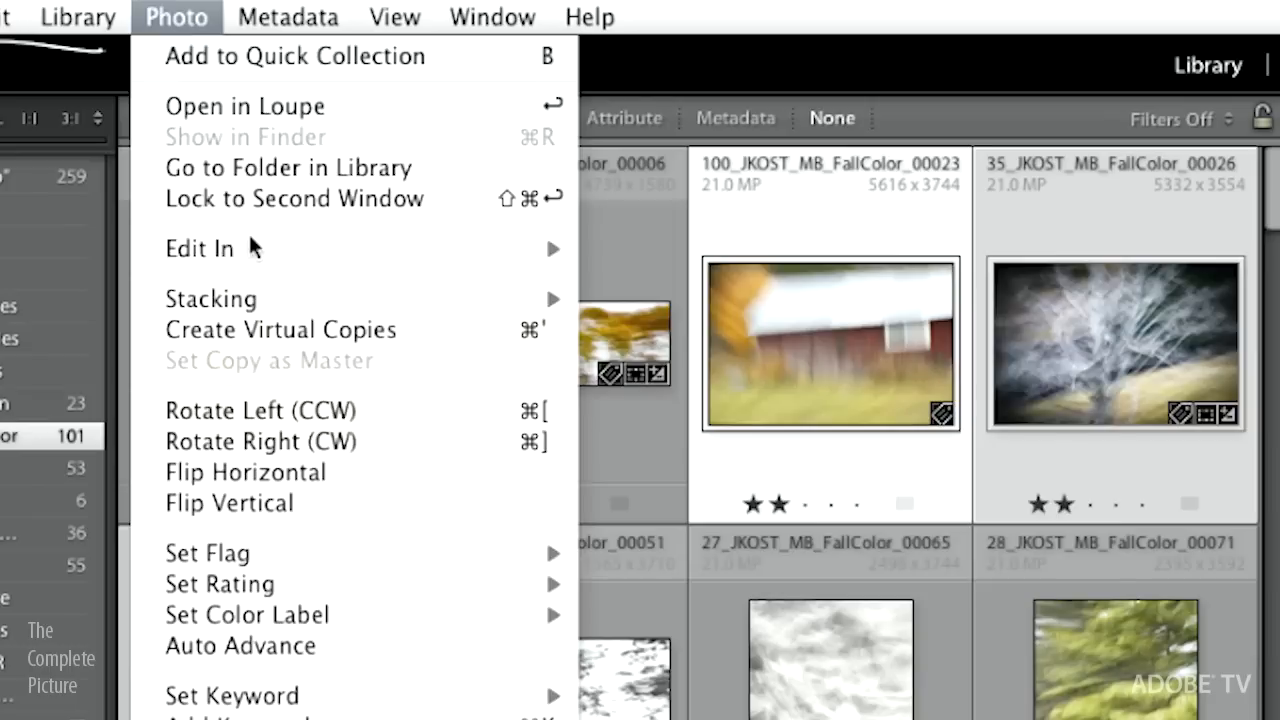
mouse_move(394, 141)
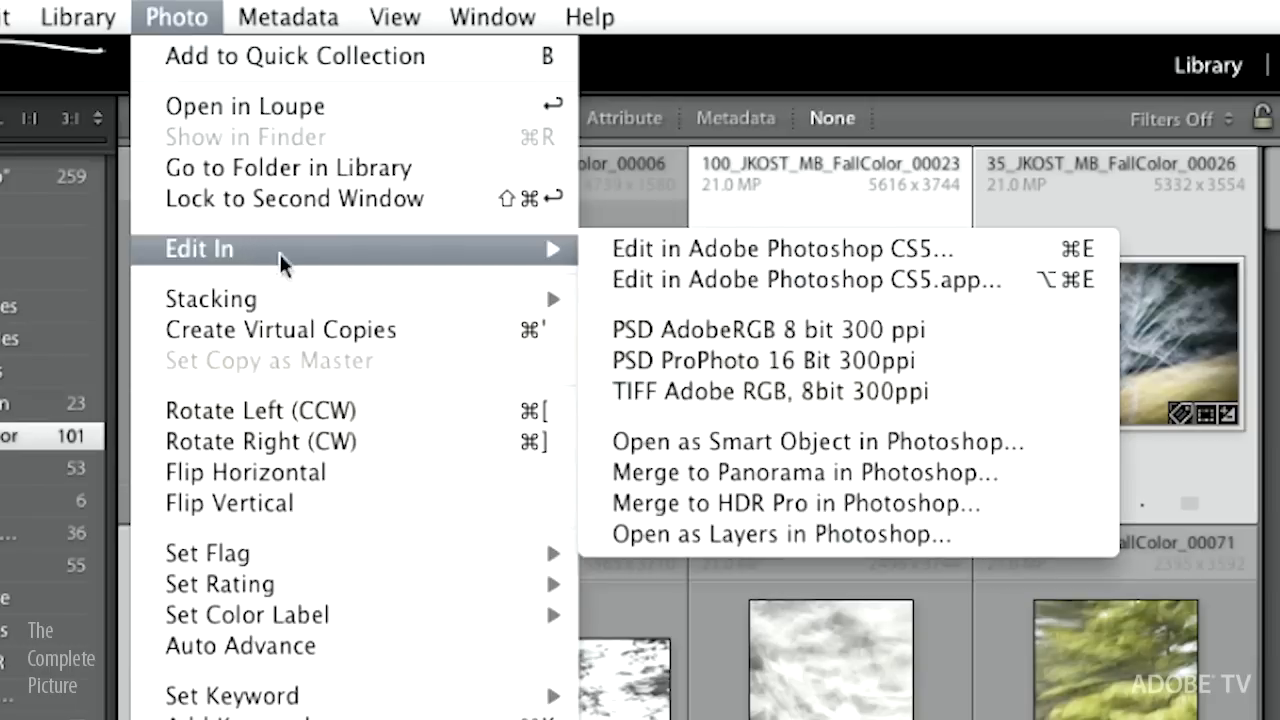
click(824, 332)
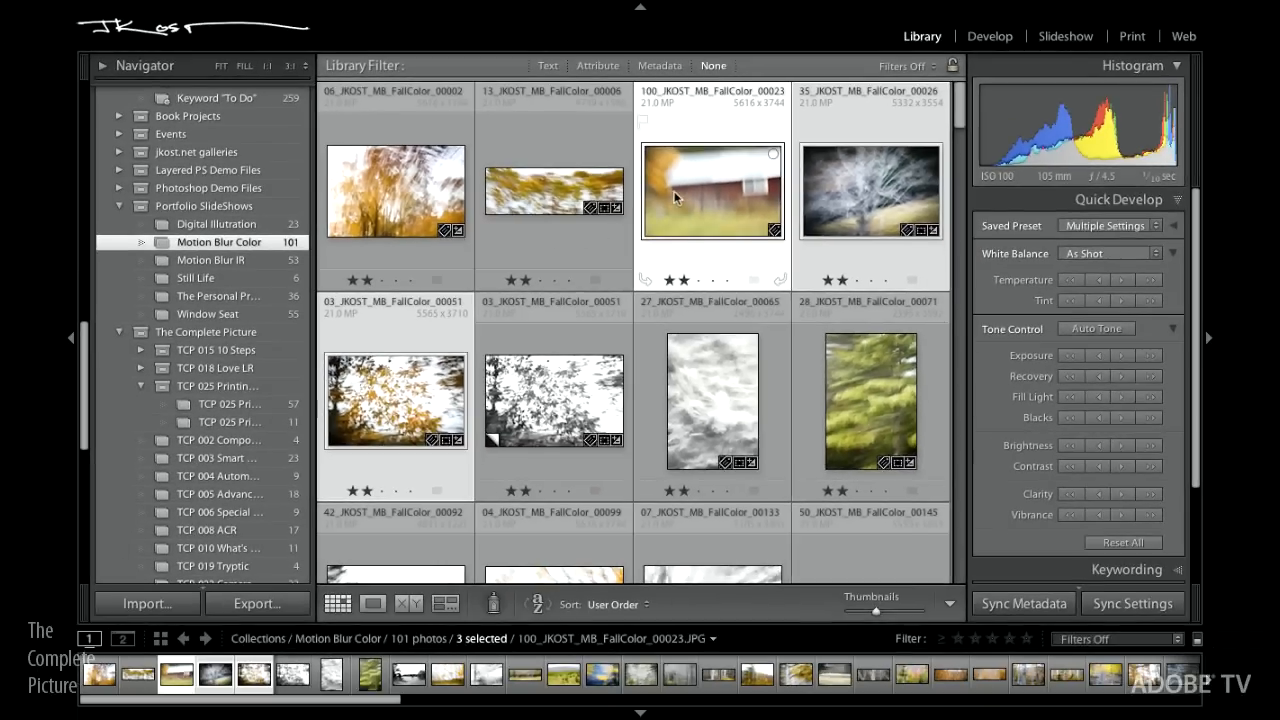
right_click(753, 353)
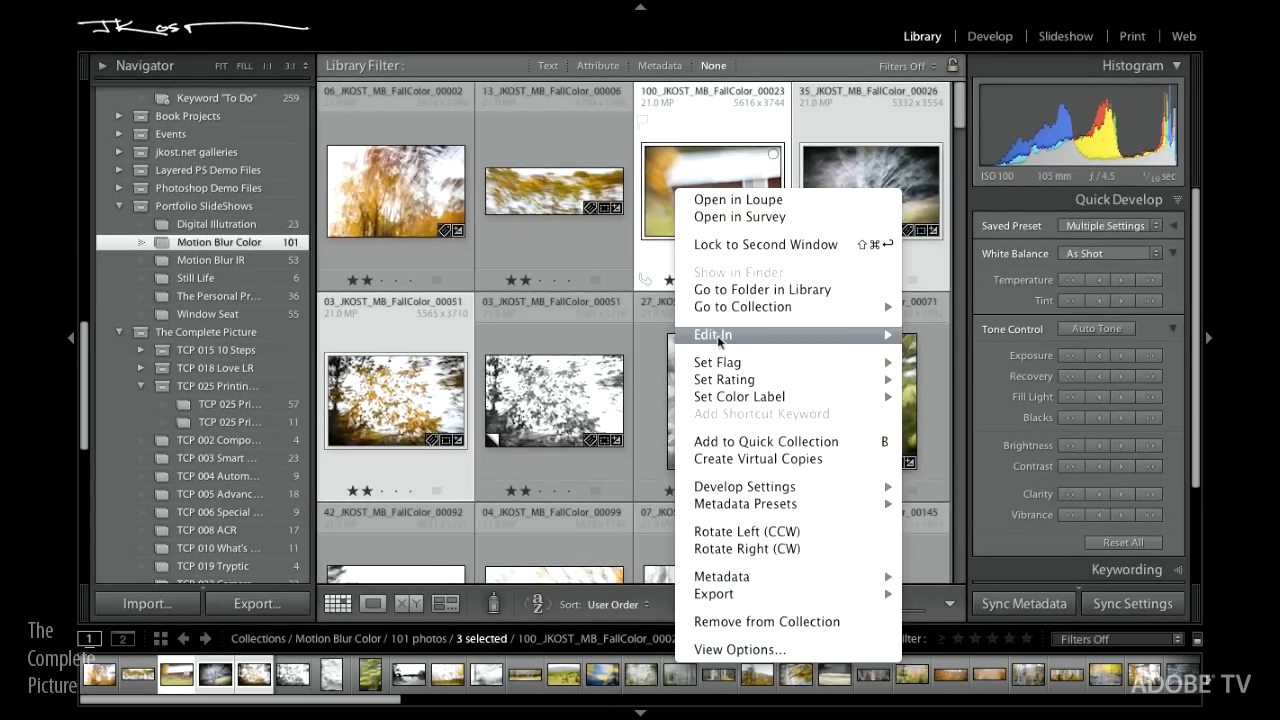
mouse_move(721, 338)
click(1000, 396)
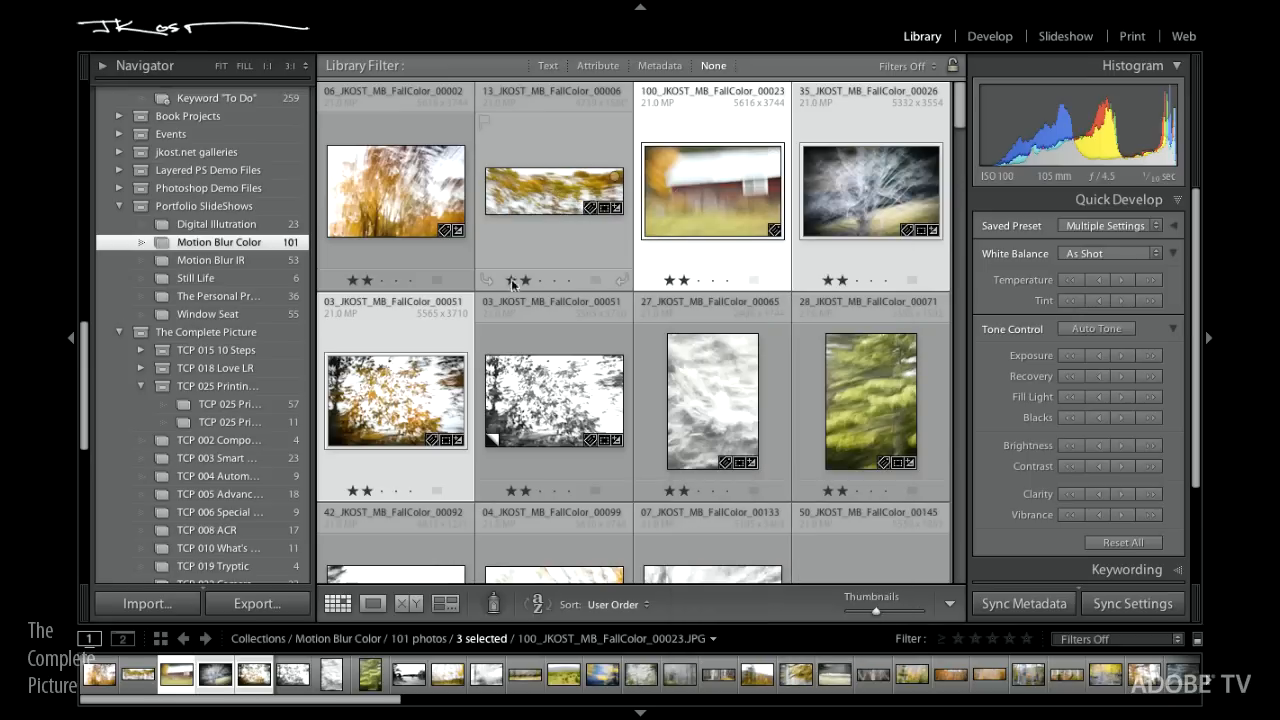
- Compare the HighResJPEG, JPEG 1000px AdobeRGB Q90, LowResJPEG and PSD 16bit ProPhoto export presets, and close the export settings without exporting
click(257, 604)
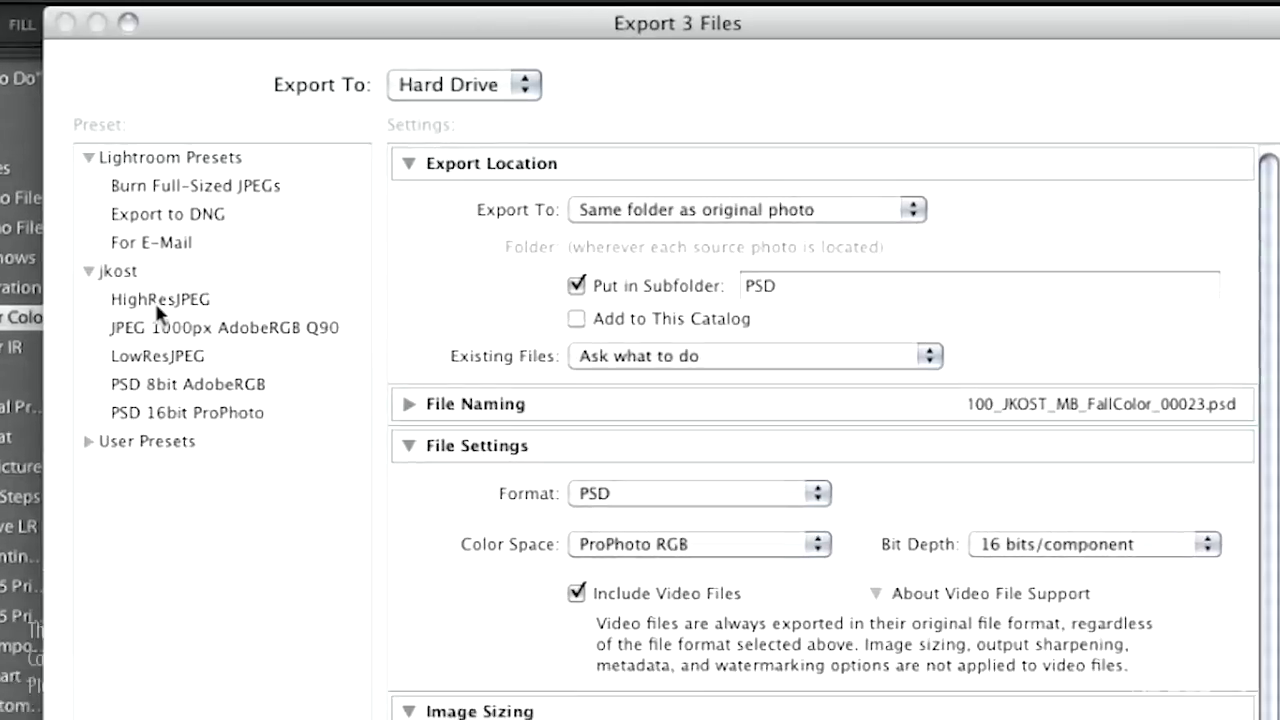
click(331, 232)
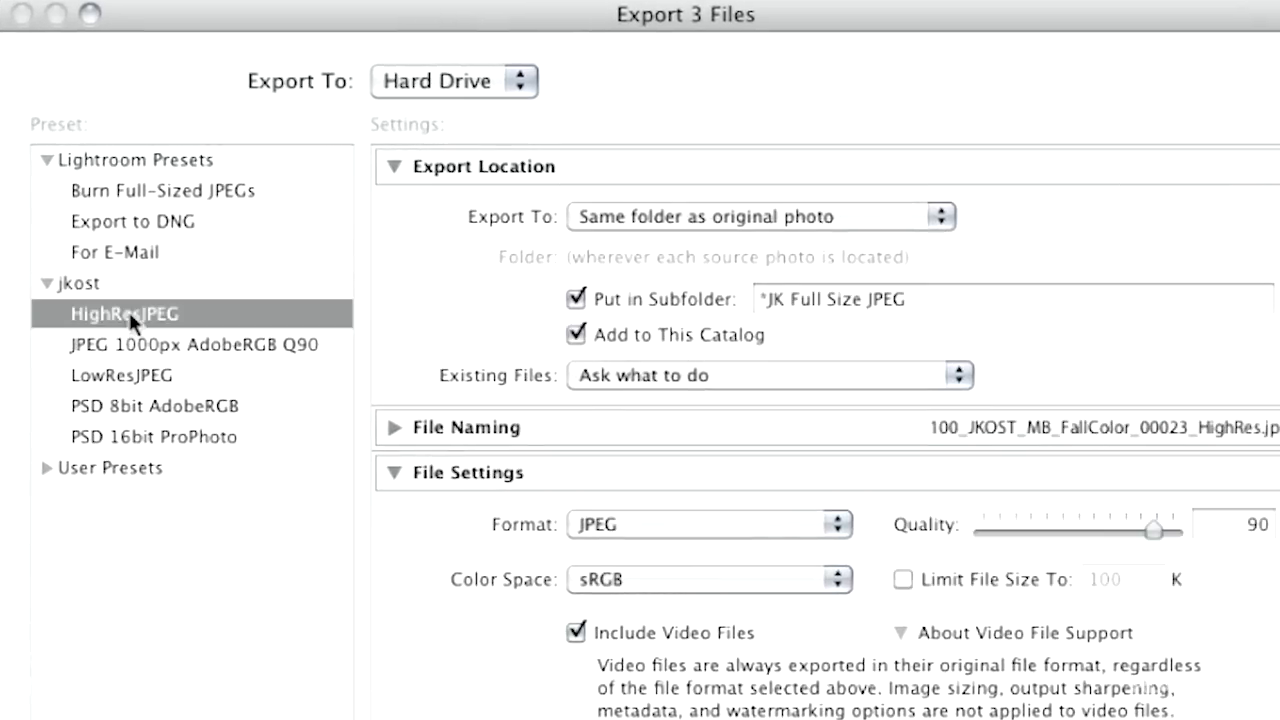
click(112, 348)
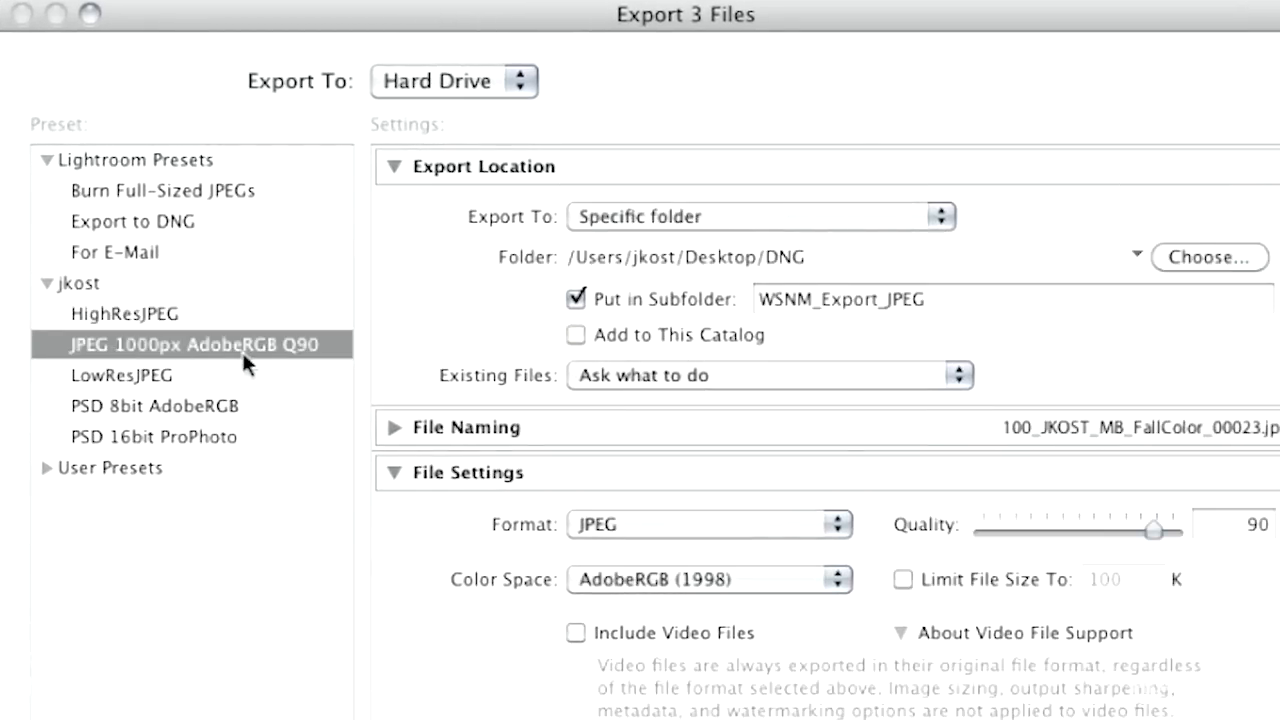
click(150, 374)
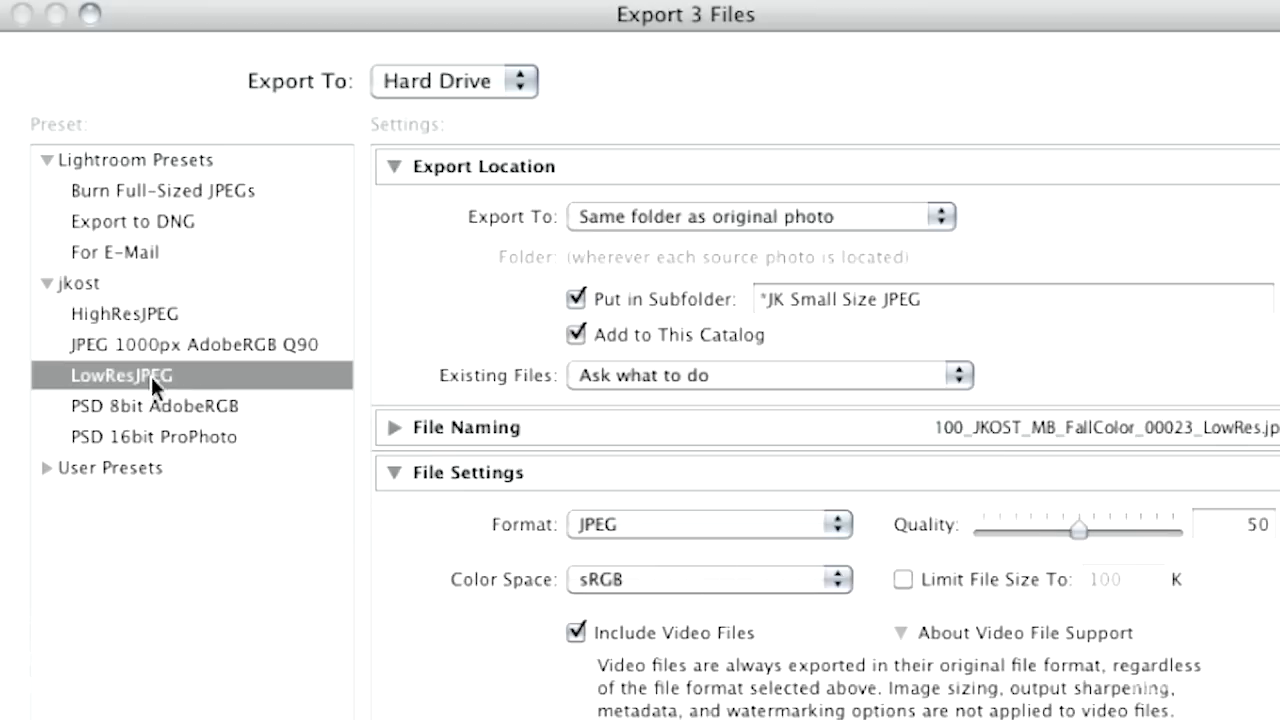
click(130, 440)
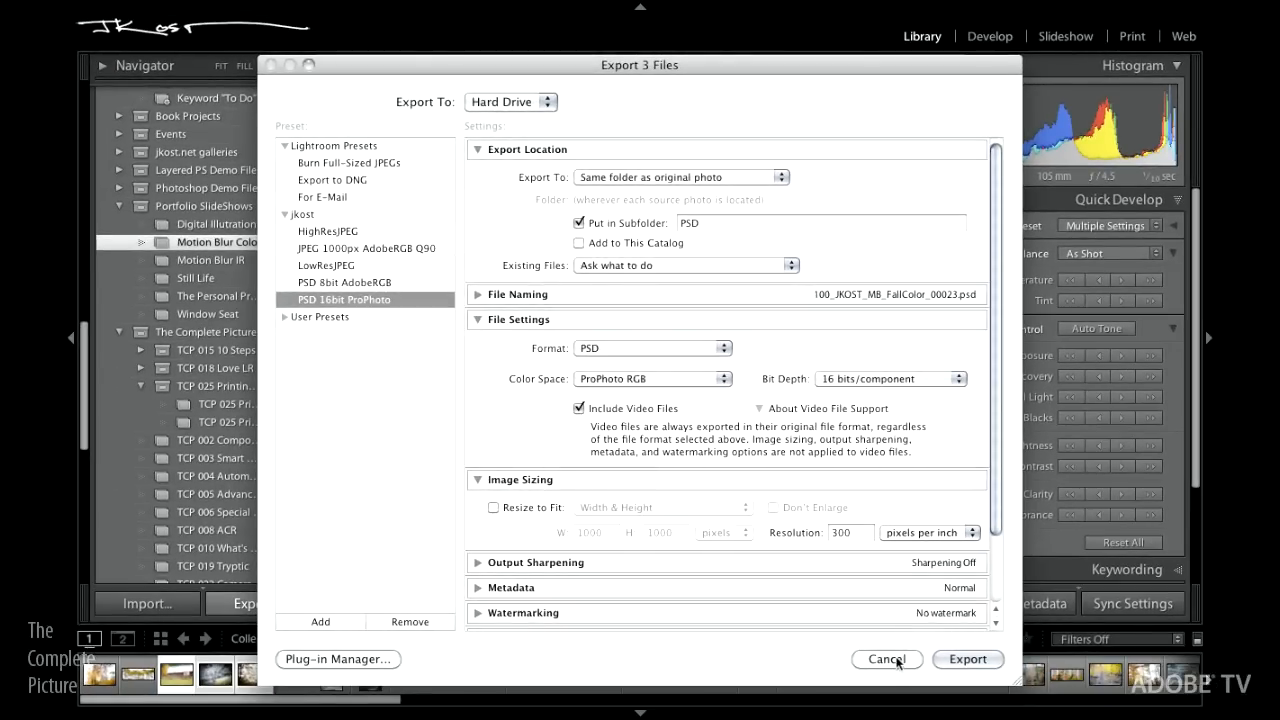
click(898, 660)
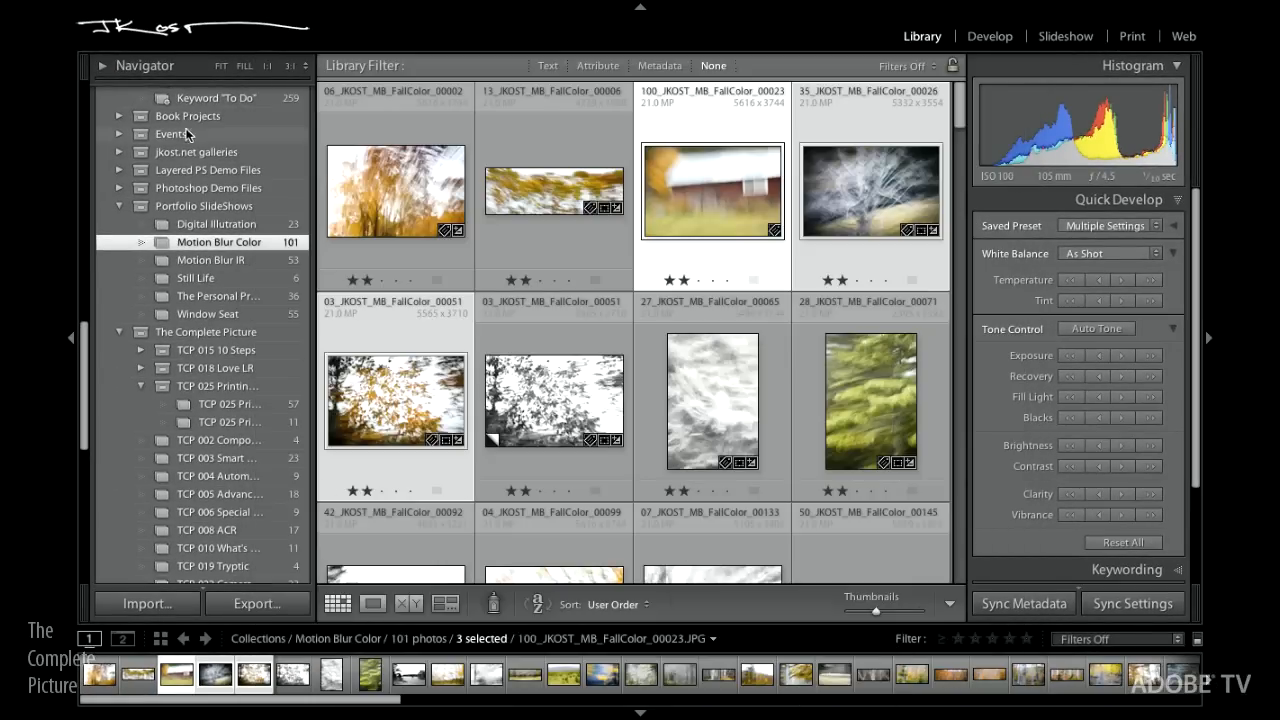
- Look through the export commands available for the selected photos
mouse_move(208, 8)
click(206, 9)
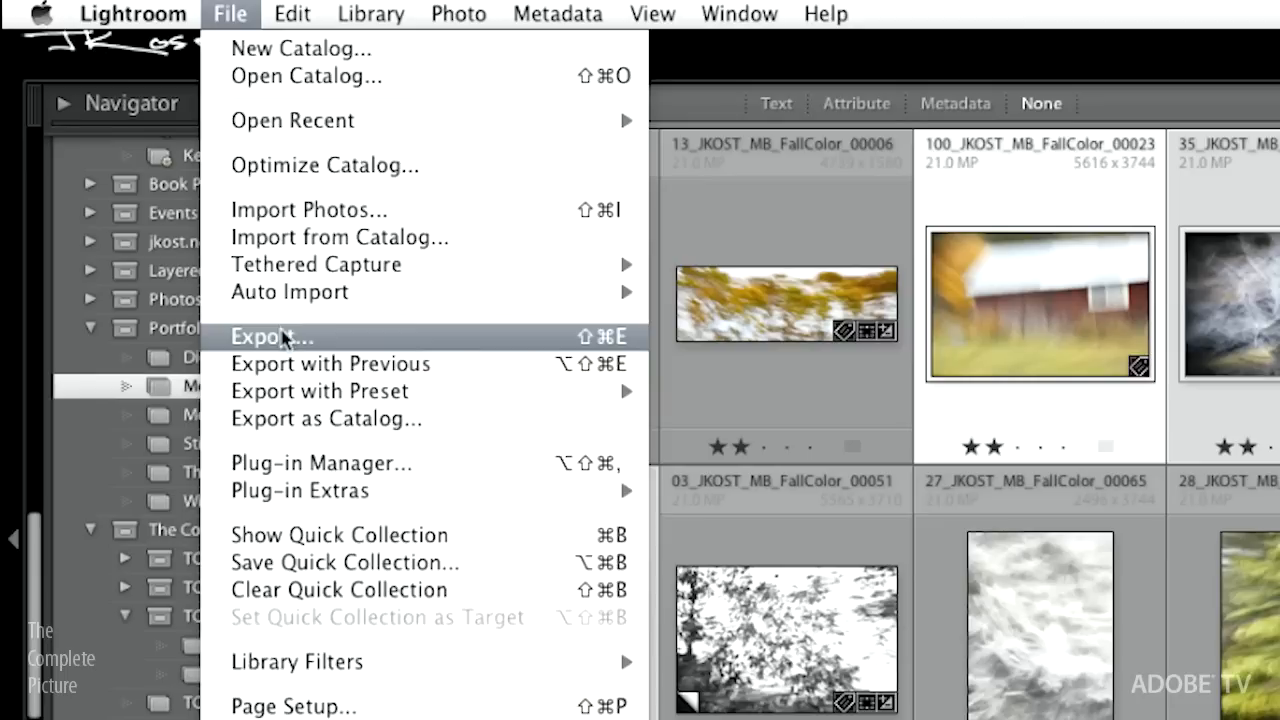
mouse_move(263, 322)
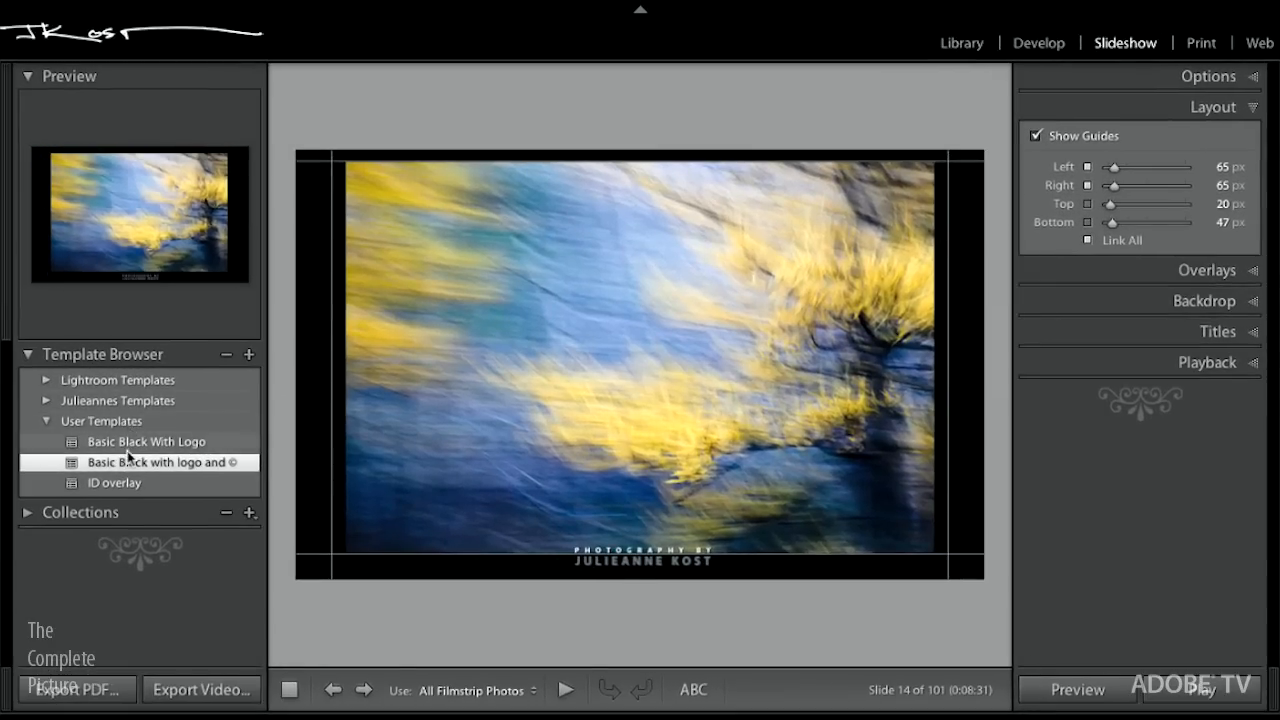
- Apply the Basic Black With Logo template to the slideshow, and replace it with the ID overlay template
click(131, 443)
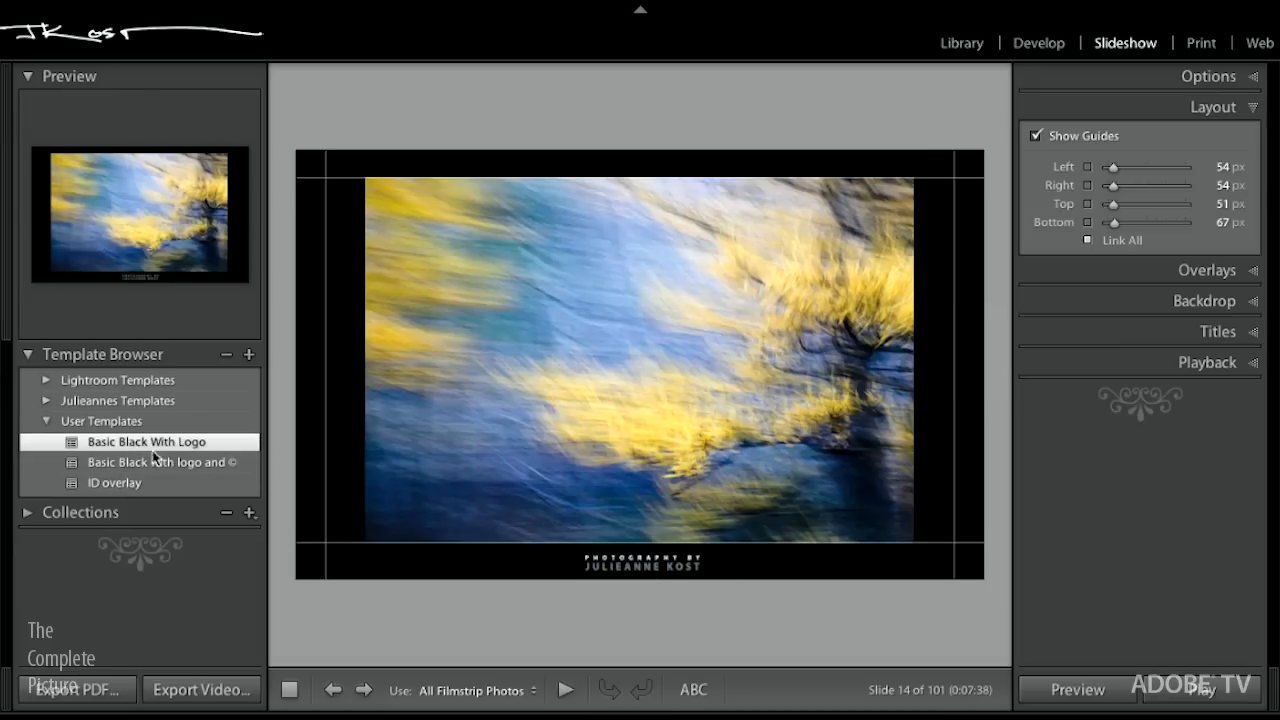
click(163, 486)
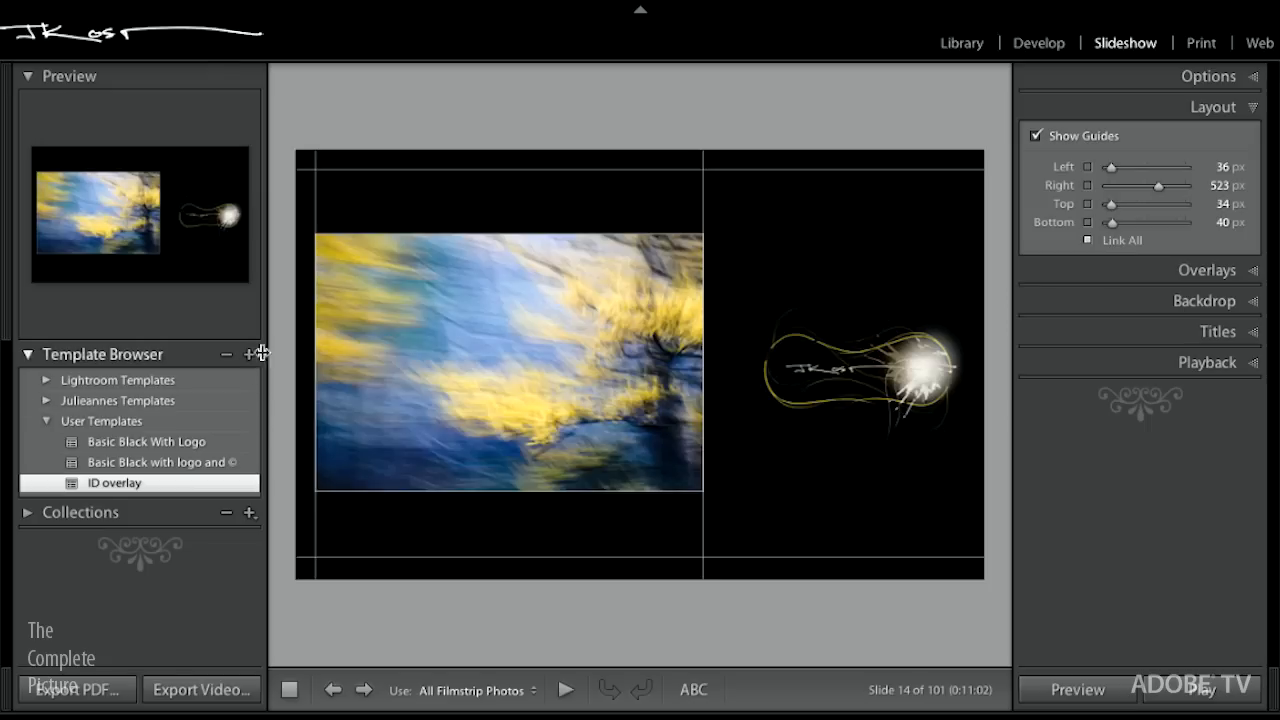
- Switch to the Print module and apply the Single 17 with ID, (2) up 5 inches ID Stroke and Multi Page templates in turn
click(1195, 43)
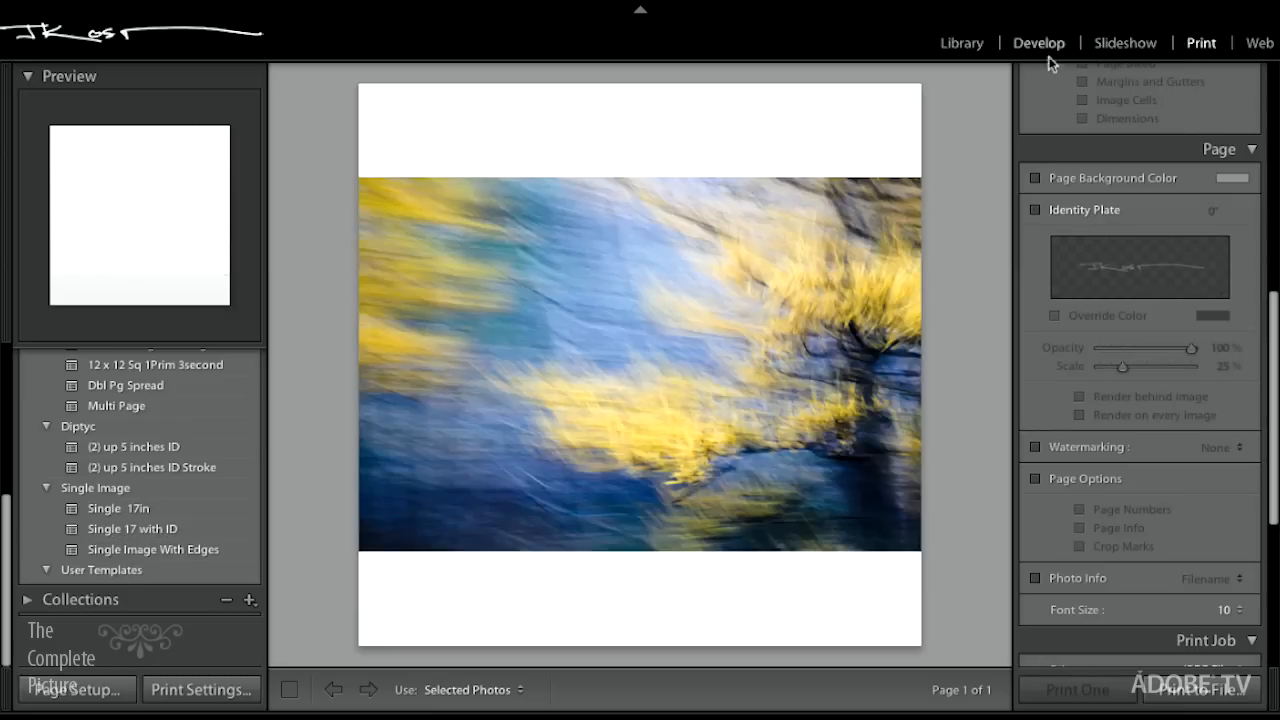
click(139, 534)
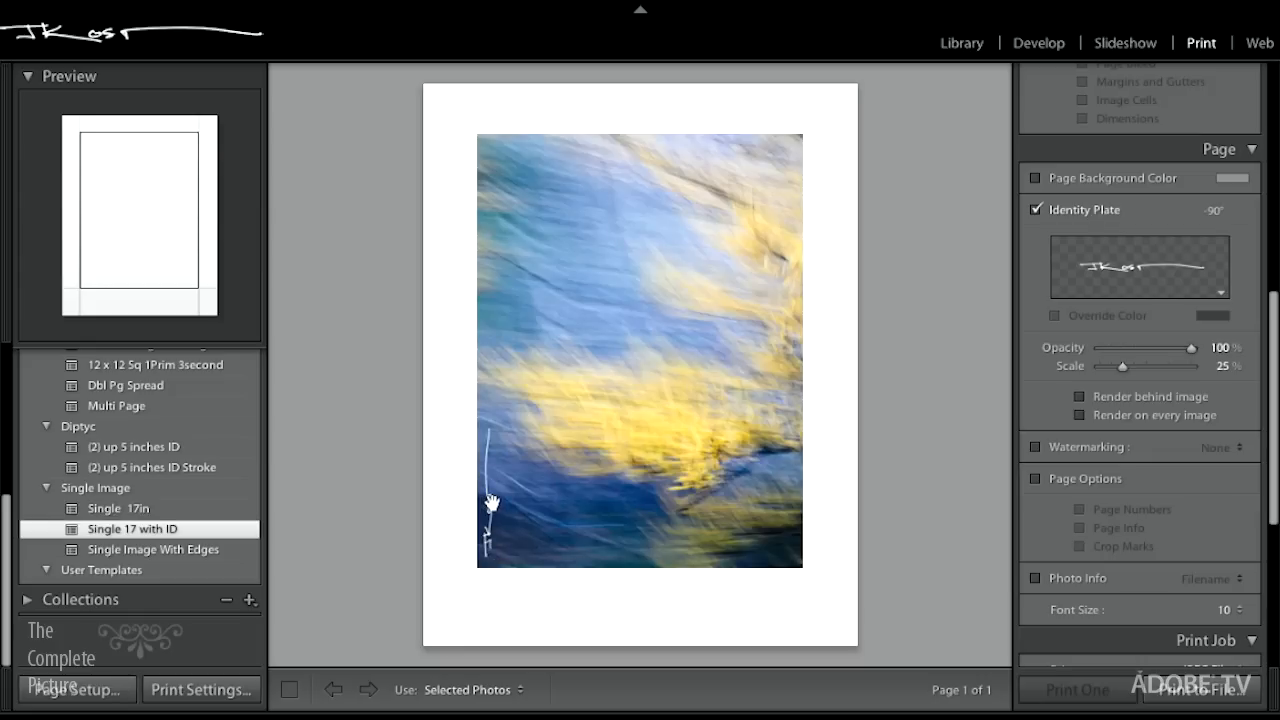
click(166, 469)
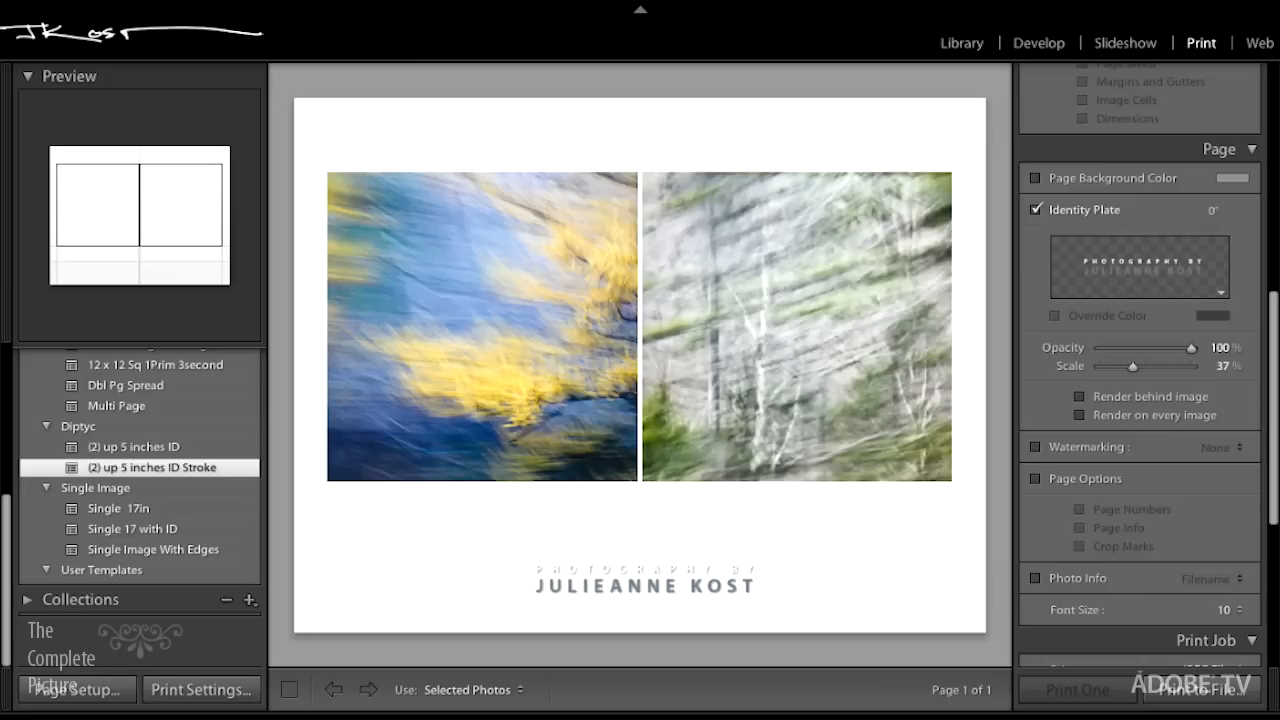
drag(9, 516, 9, 443)
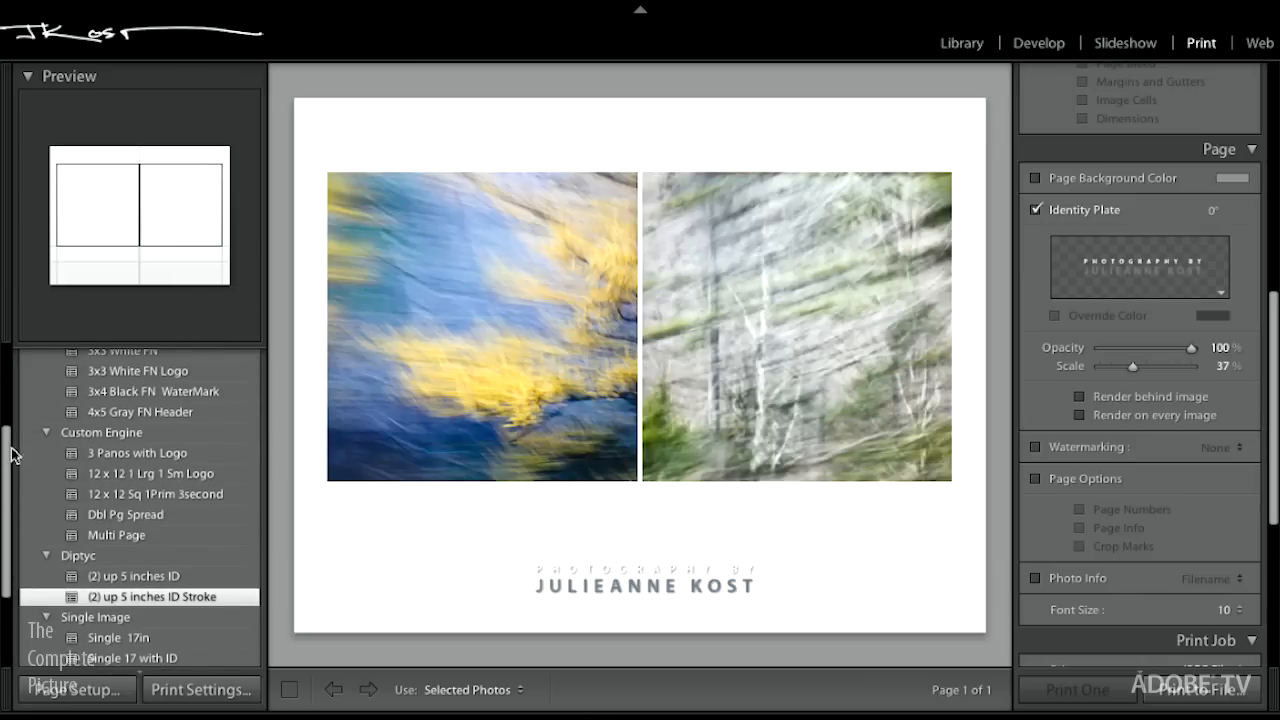
click(163, 537)
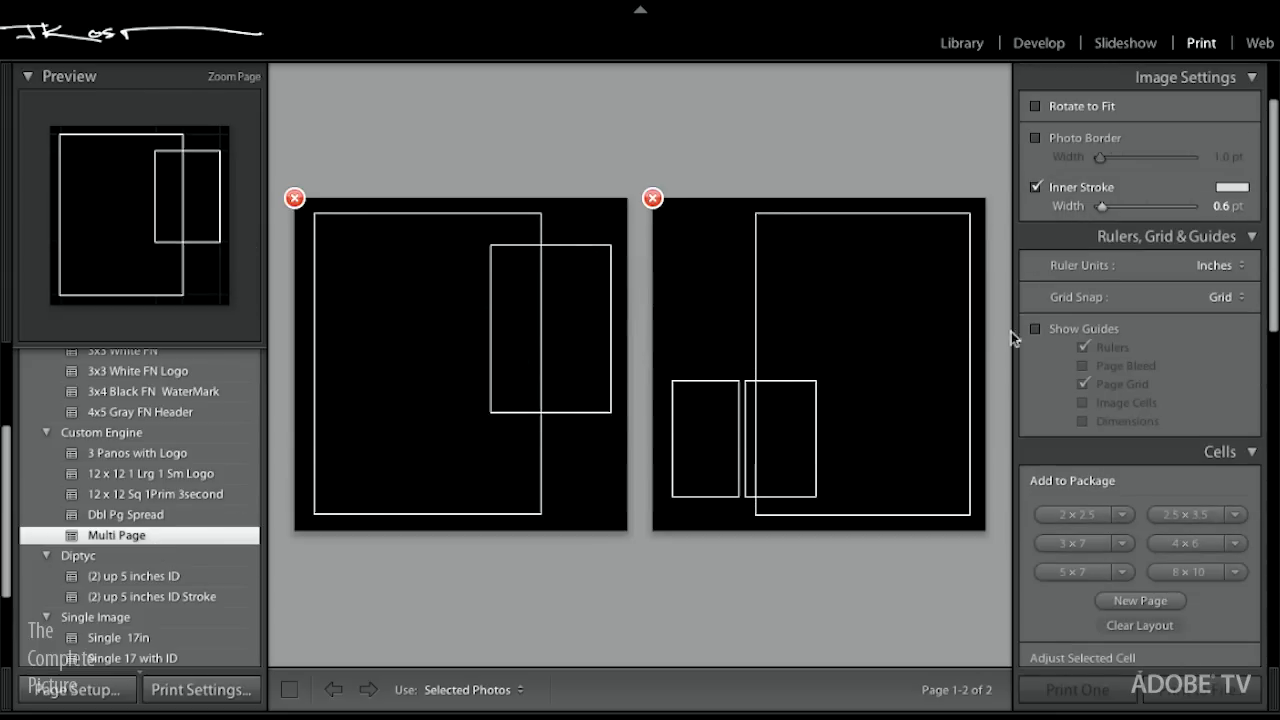
- Fill all five cells of the two-page print layout with filmstrip photos, and reposition the photo inside the first page's large cell
scroll(1140, 140, up, 2)
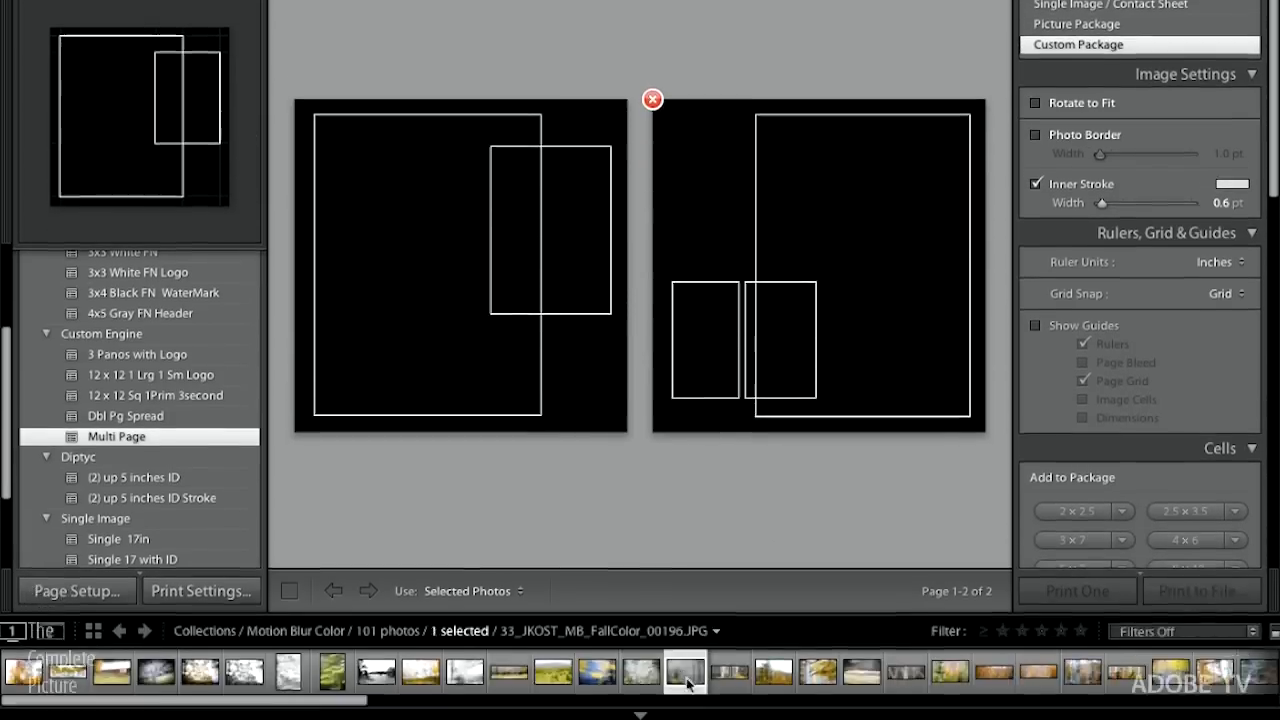
drag(697, 665, 935, 290)
drag(817, 665, 785, 362)
drag(860, 673, 712, 345)
drag(897, 670, 525, 235)
drag(950, 667, 395, 316)
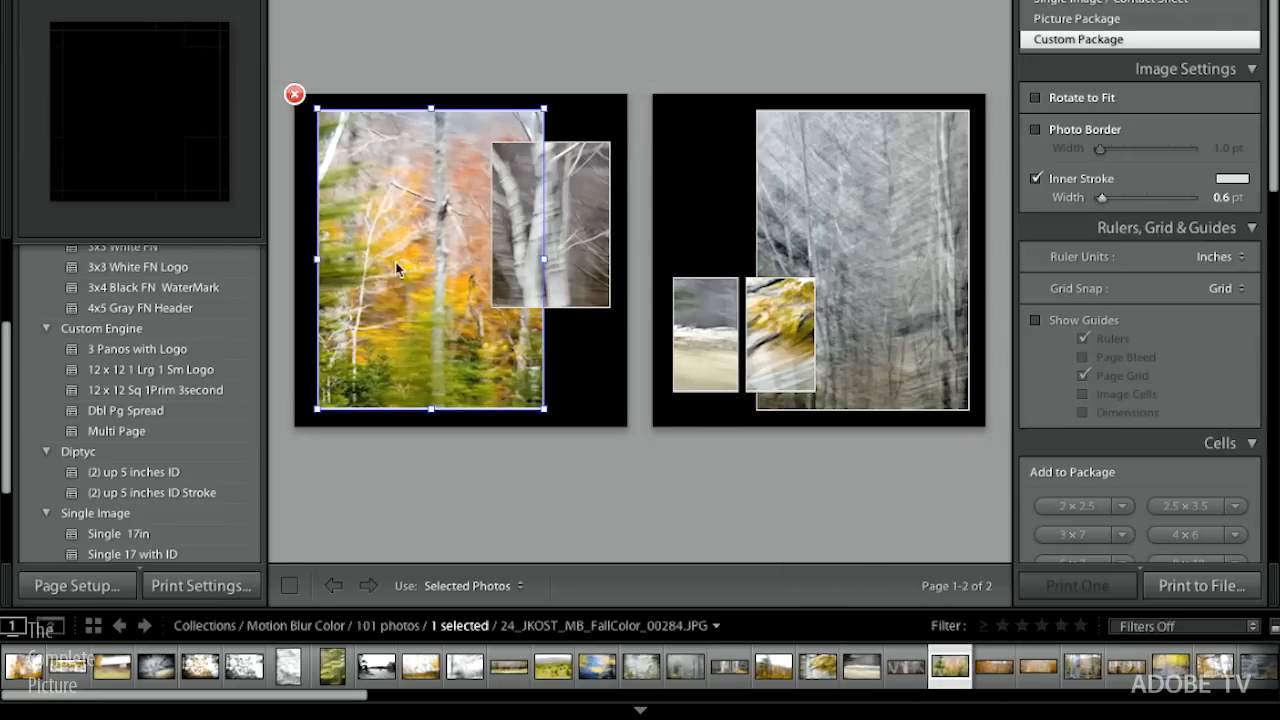
drag(402, 250, 431, 254)
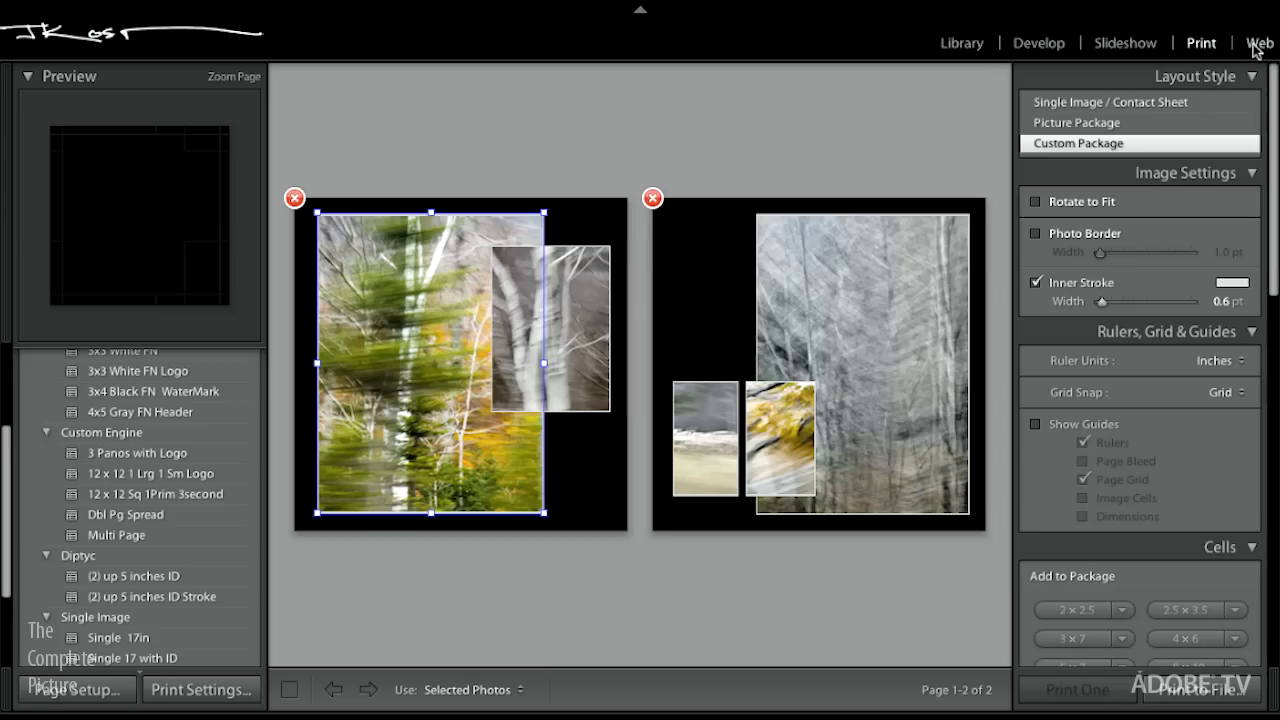
- Switch to the Web module
click(1259, 43)
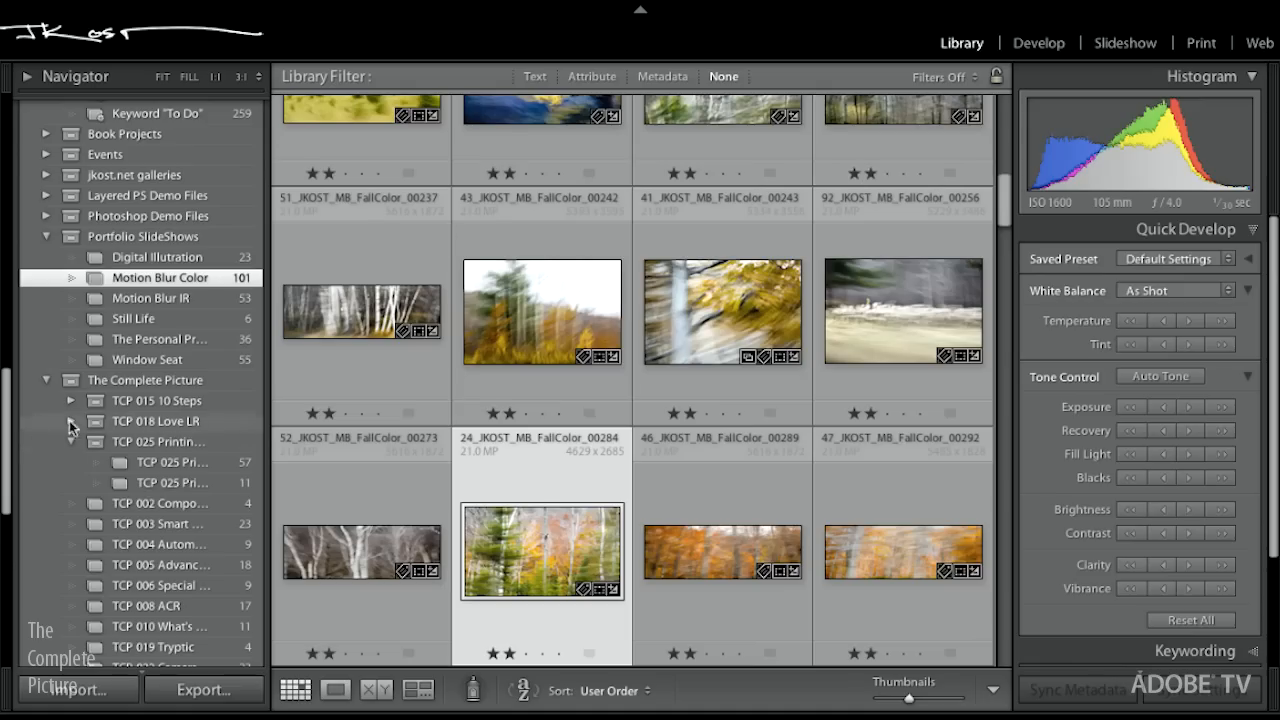
- Open the Flickr Photostream published collection and review the Flickr service's publishing settings, leaving them unchanged
drag(8, 432, 14, 620)
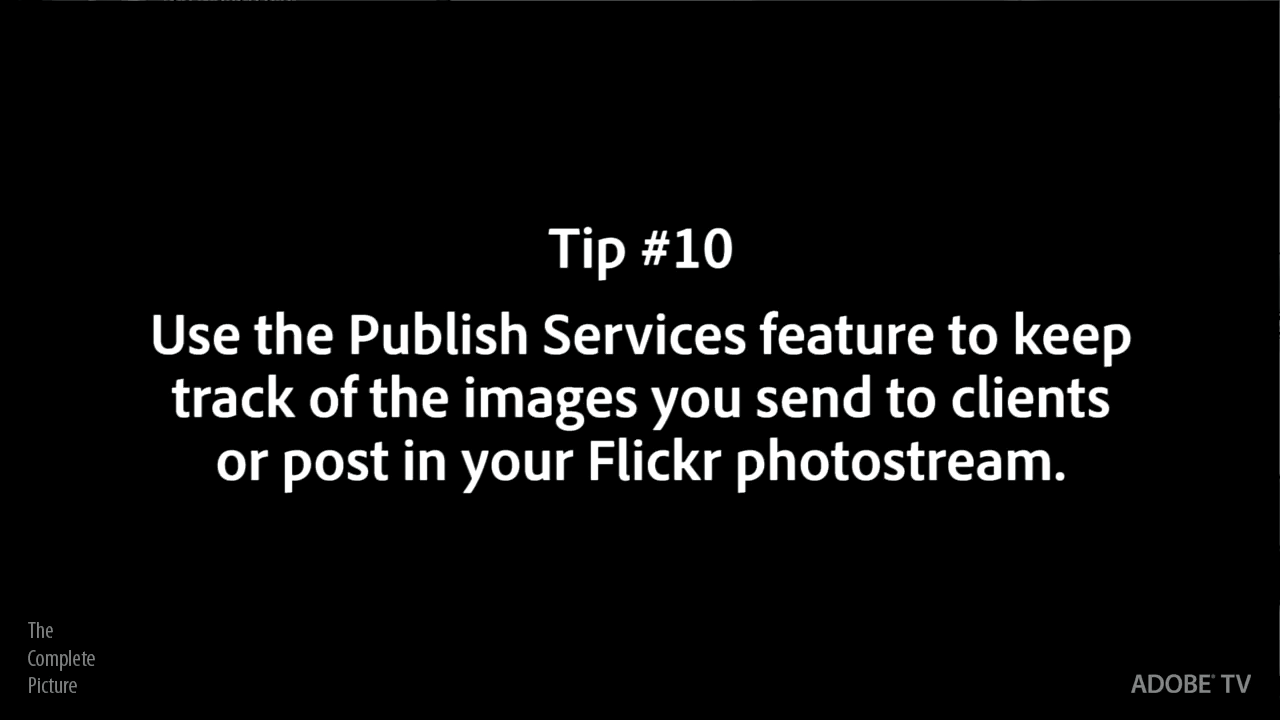
click(287, 391)
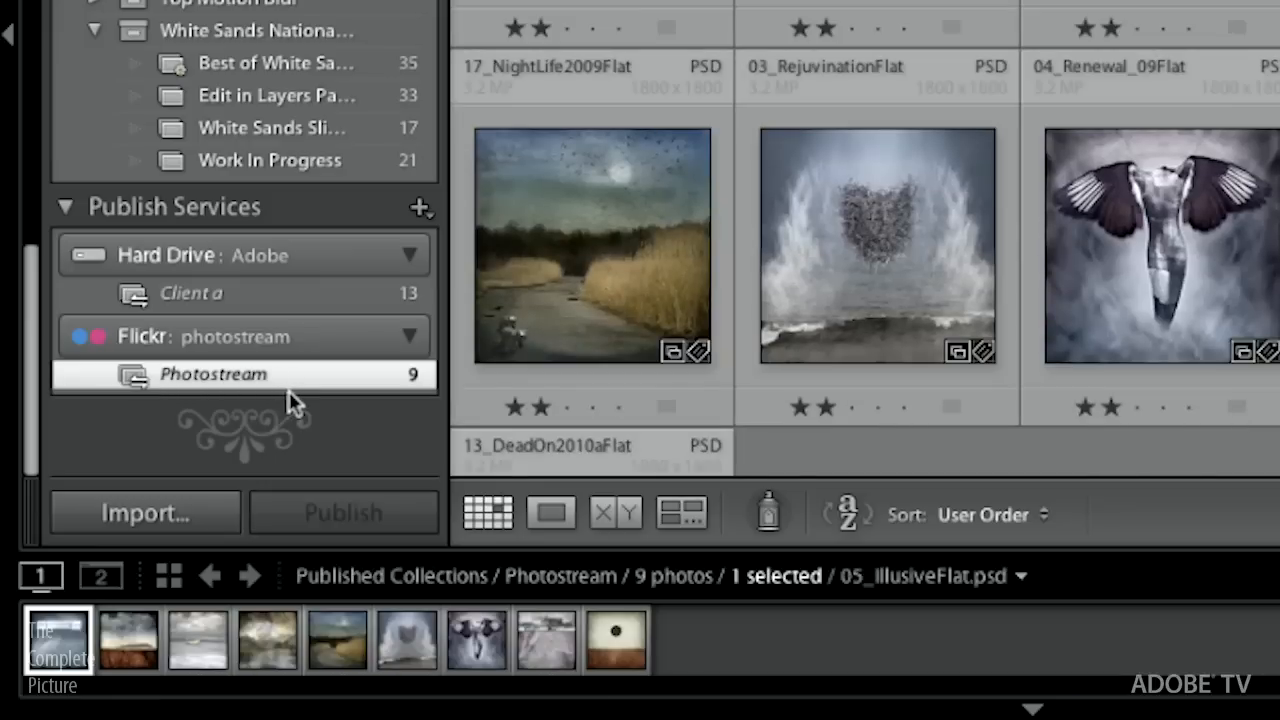
right_click(348, 343)
click(378, 346)
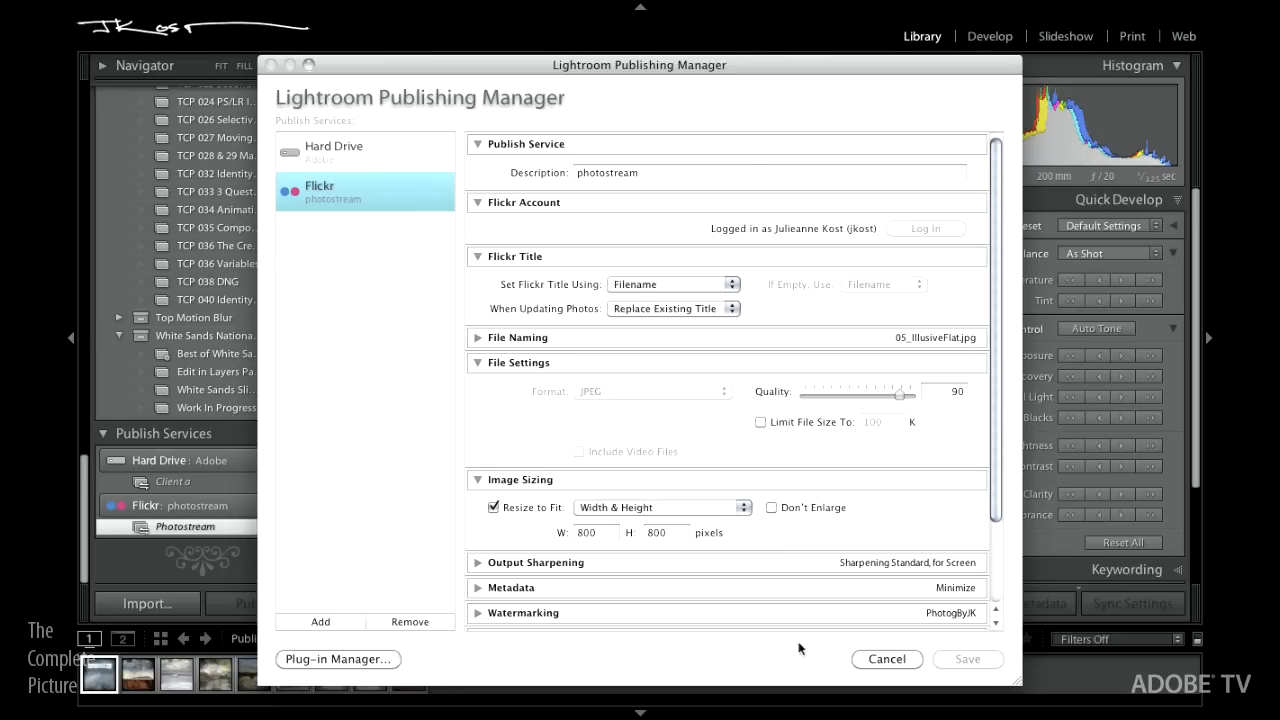
click(878, 659)
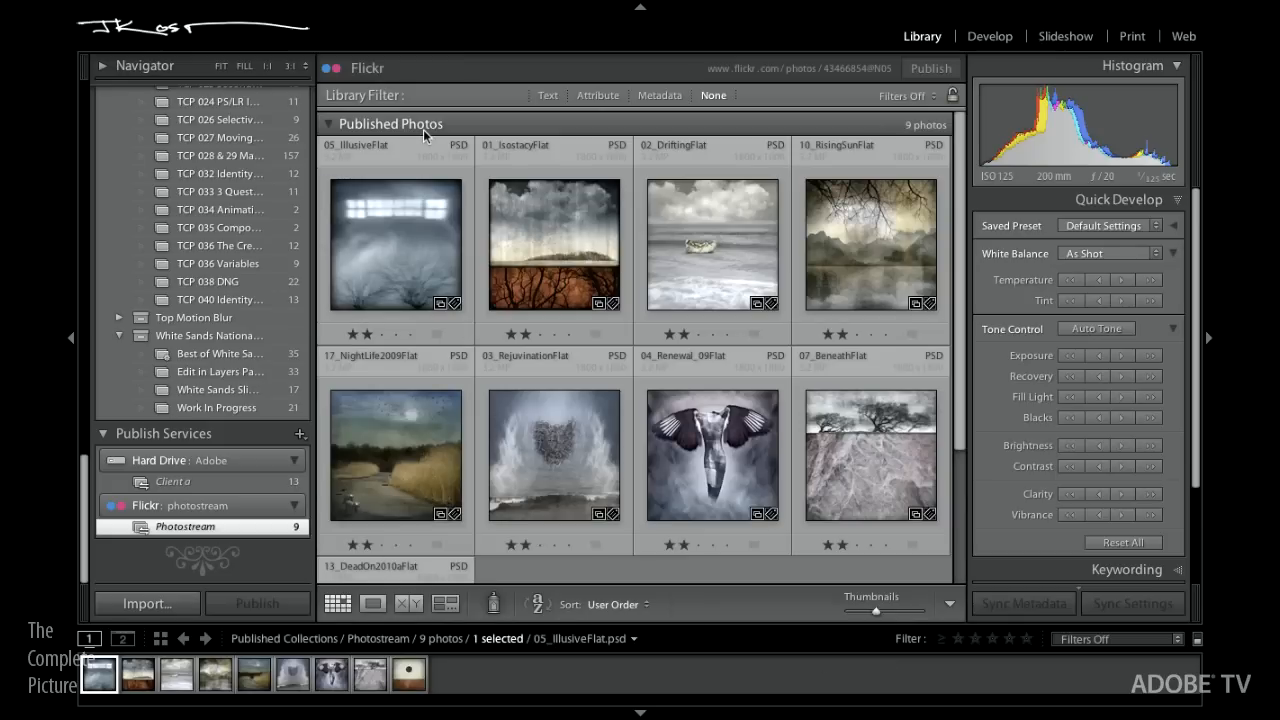
- Add the 30_WhisperFlat photo from the Digital Illutration collection to the Flickr Photostream collection
drag(86, 477, 100, 296)
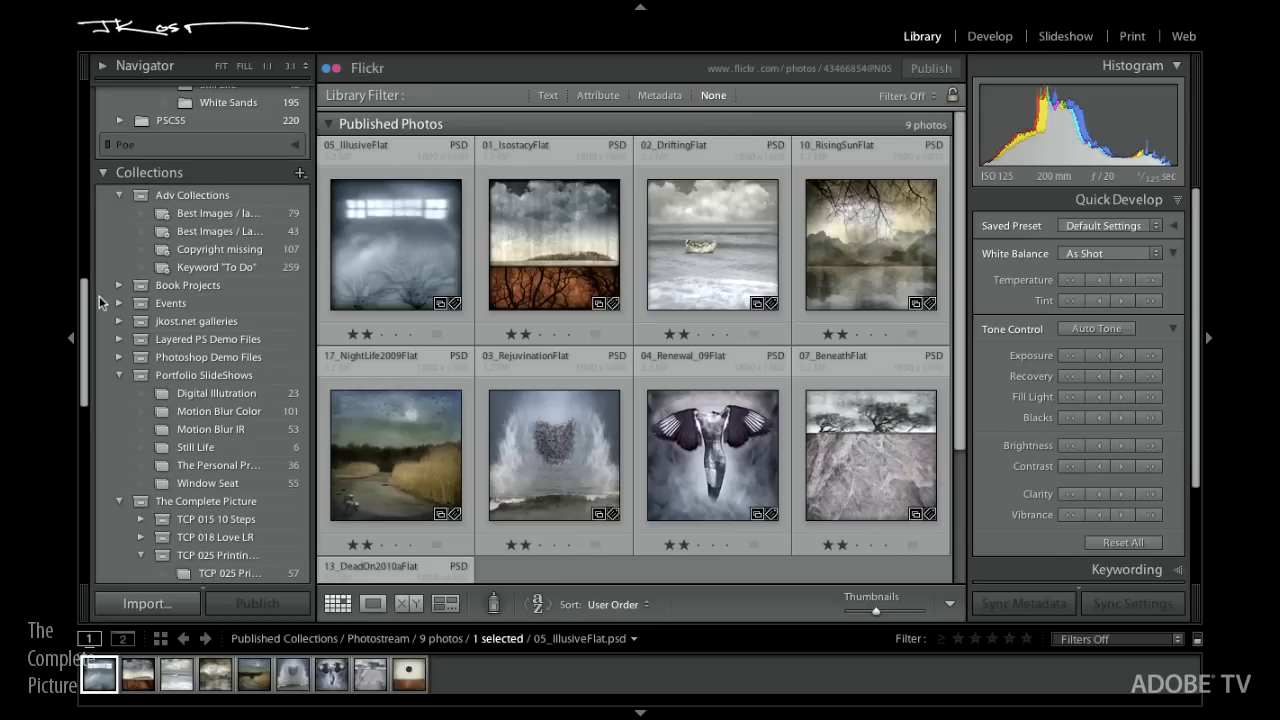
click(225, 393)
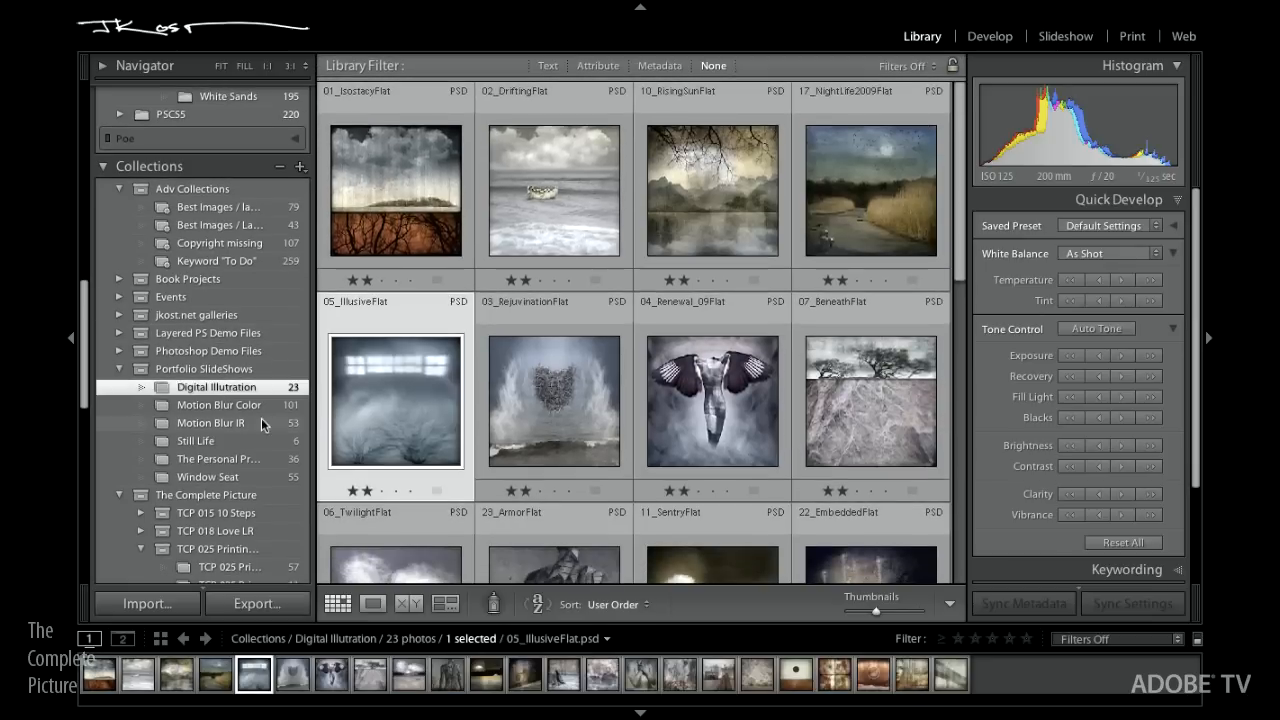
drag(959, 272, 953, 356)
scroll(712, 430, down, 5)
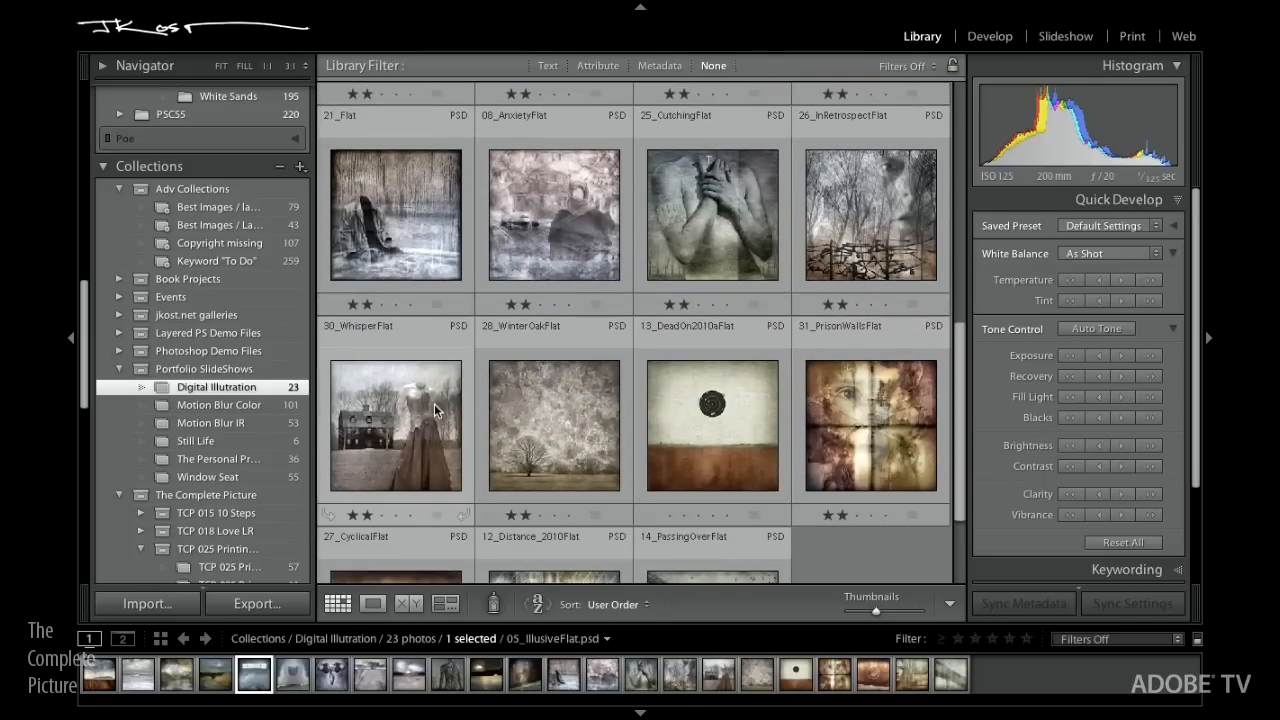
click(432, 421)
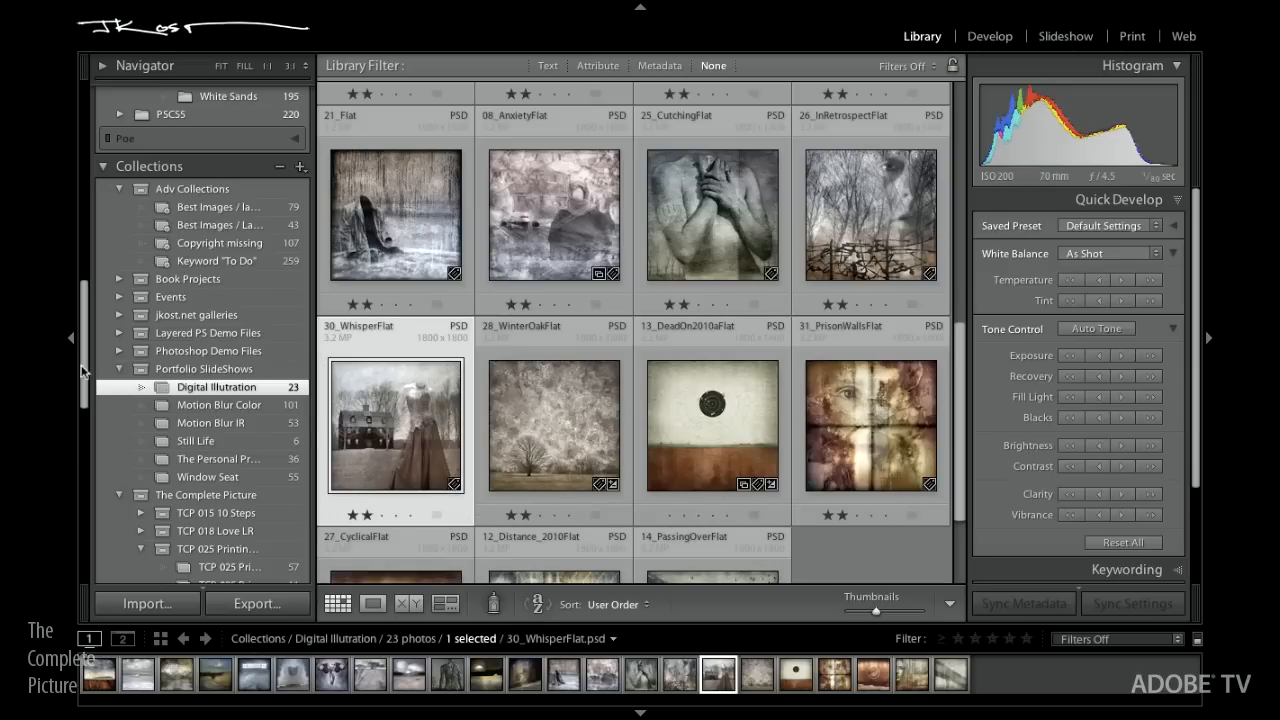
scroll(87, 392, down, 1)
drag(87, 392, 86, 578)
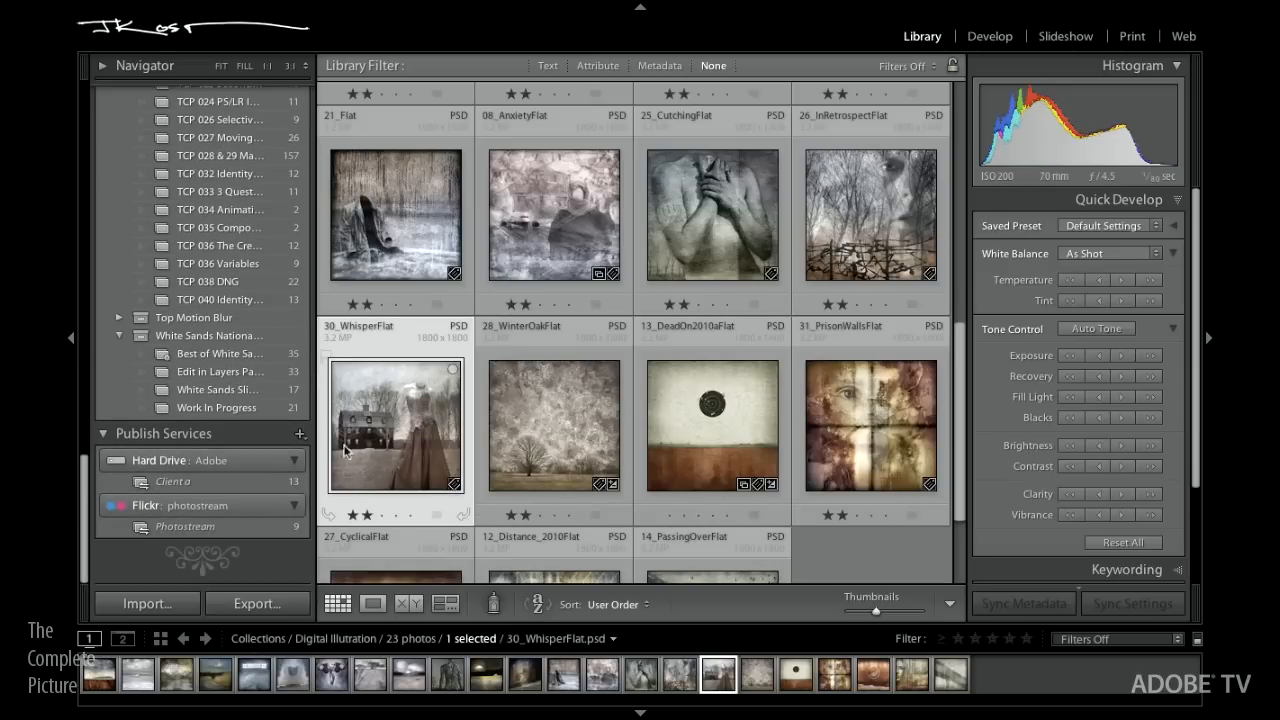
drag(388, 437, 209, 532)
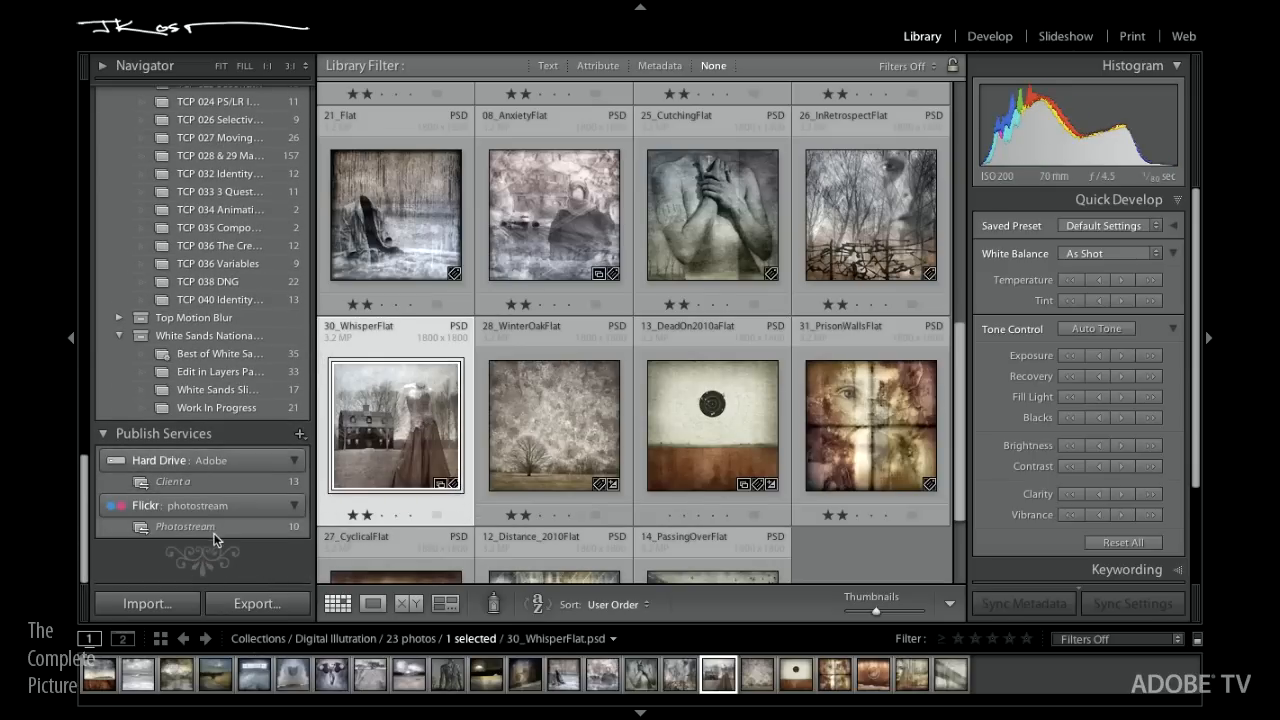
- Open the Flickr Photostream collection and publish its new photo
click(210, 528)
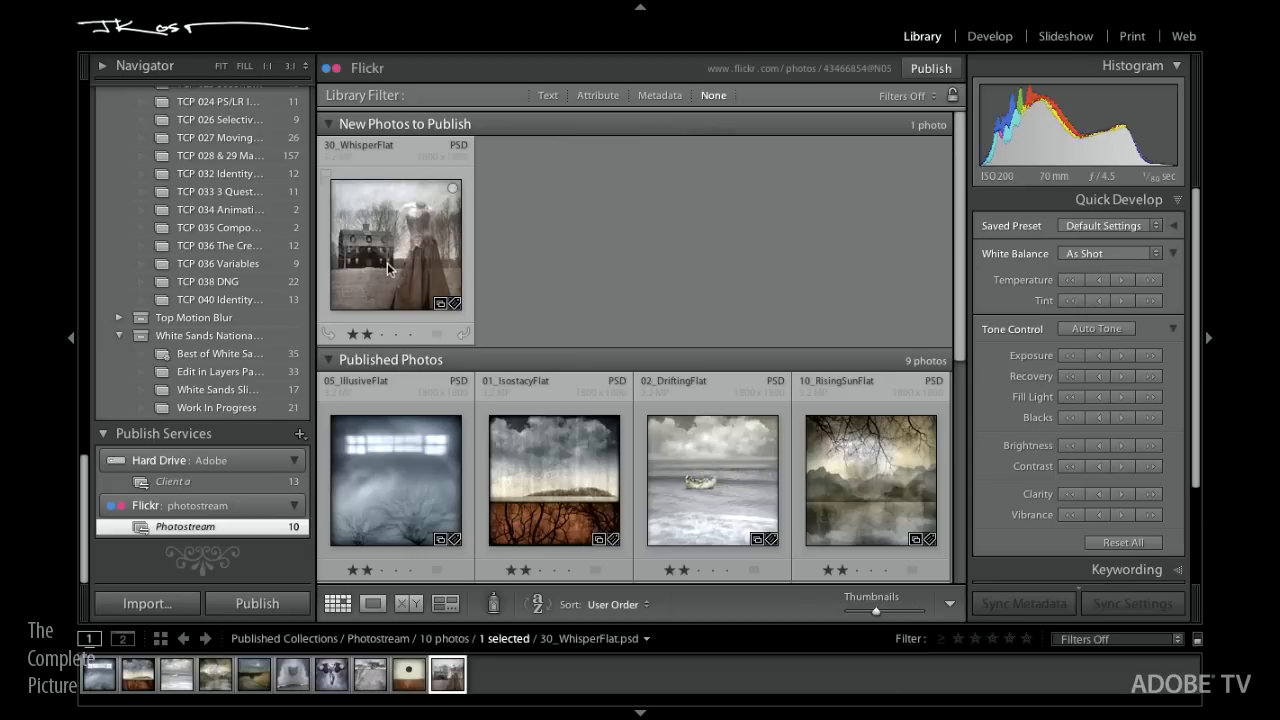
click(232, 608)
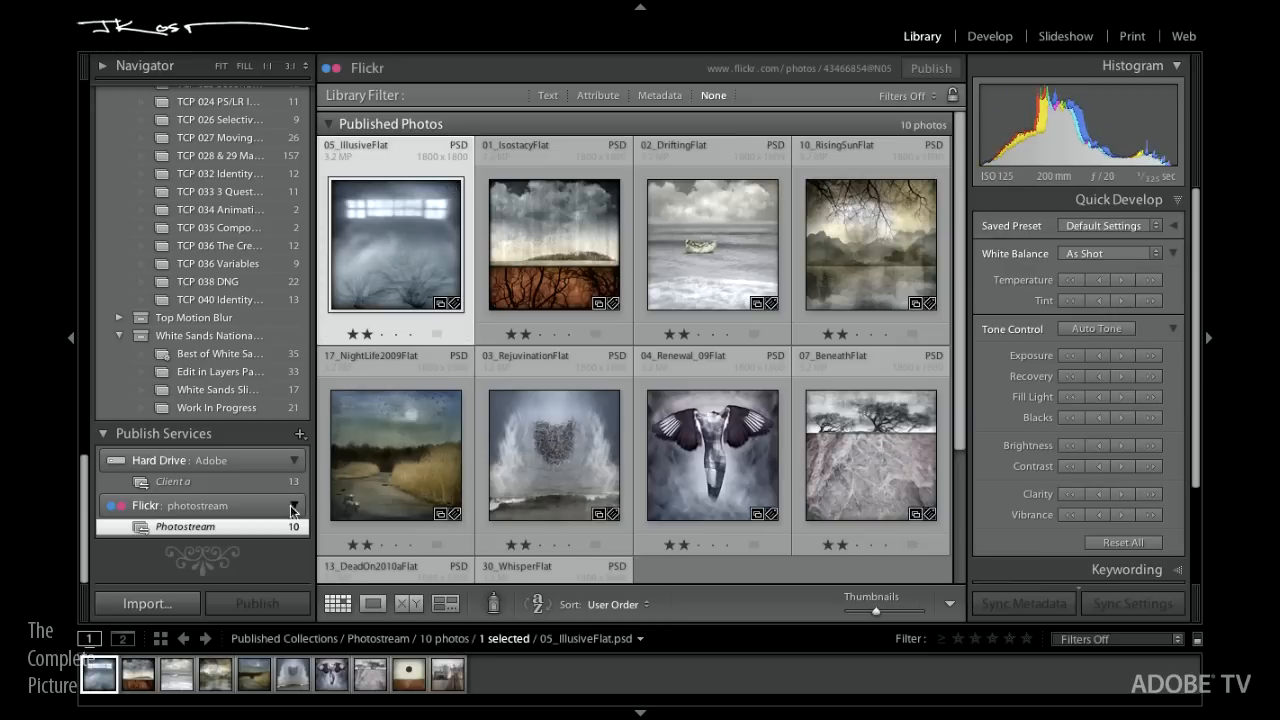
- Open the hard drive's Client a published collection and republish its modified photo
click(217, 483)
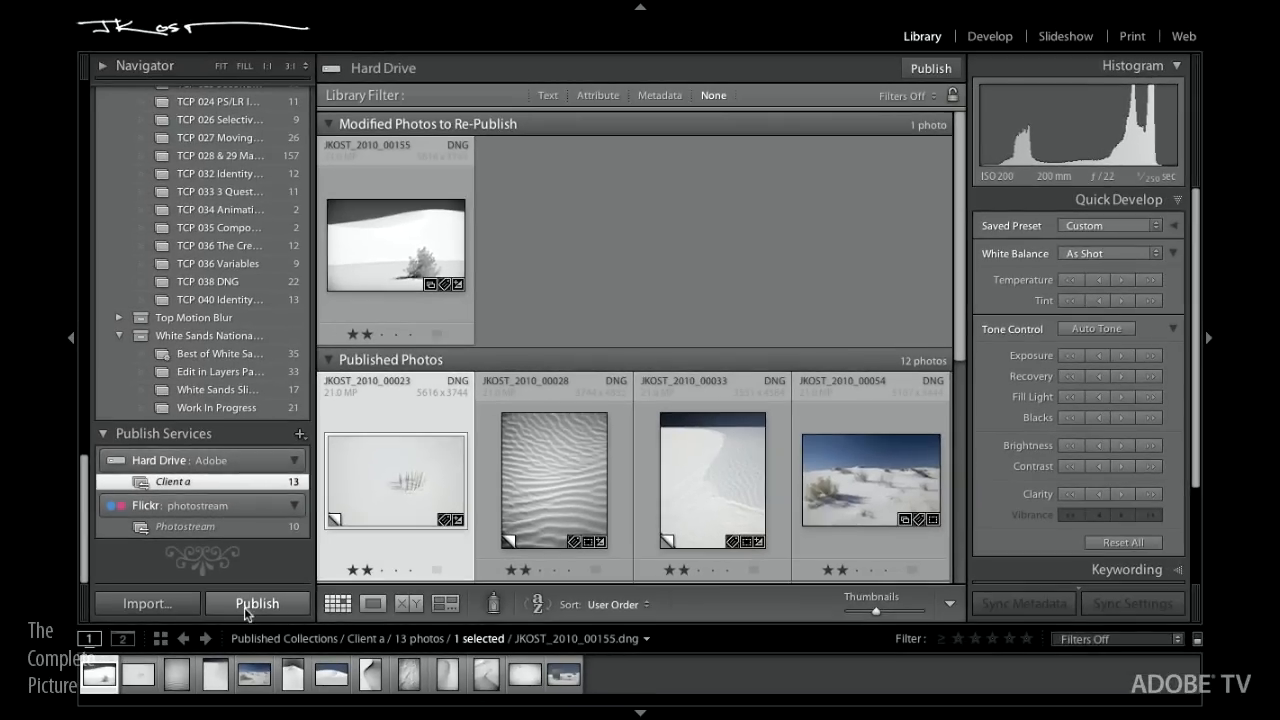
click(254, 605)
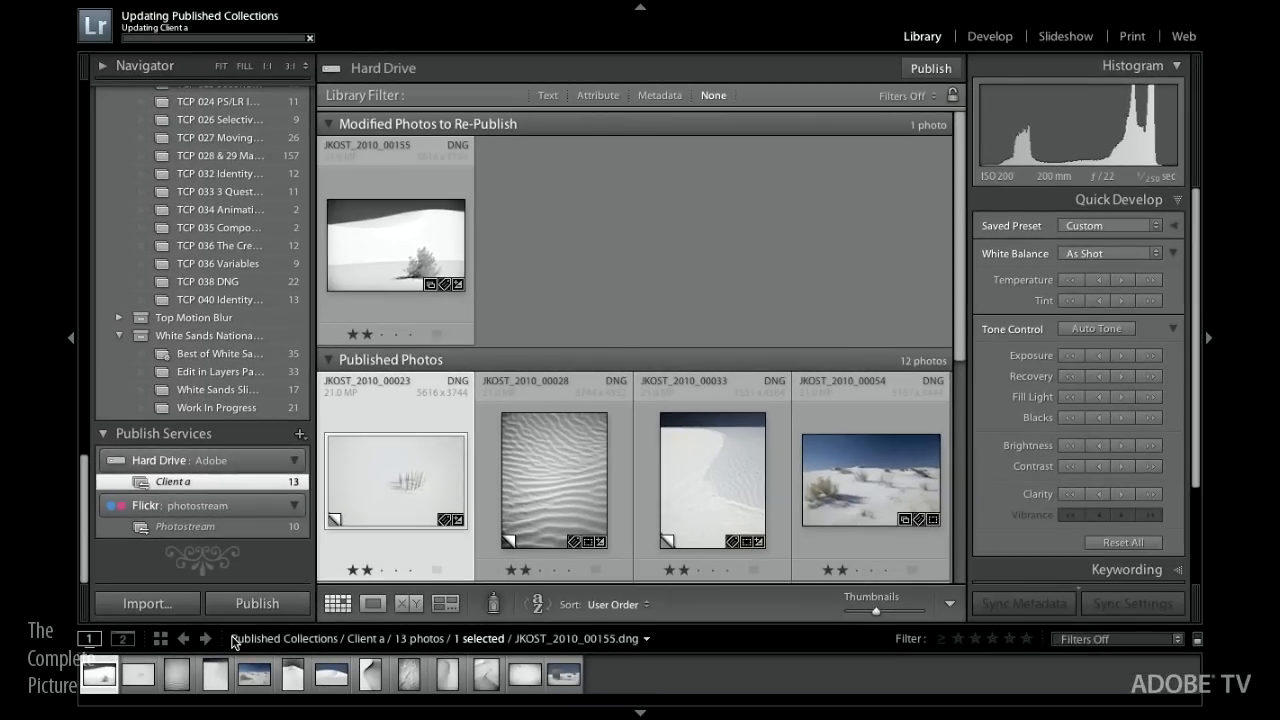